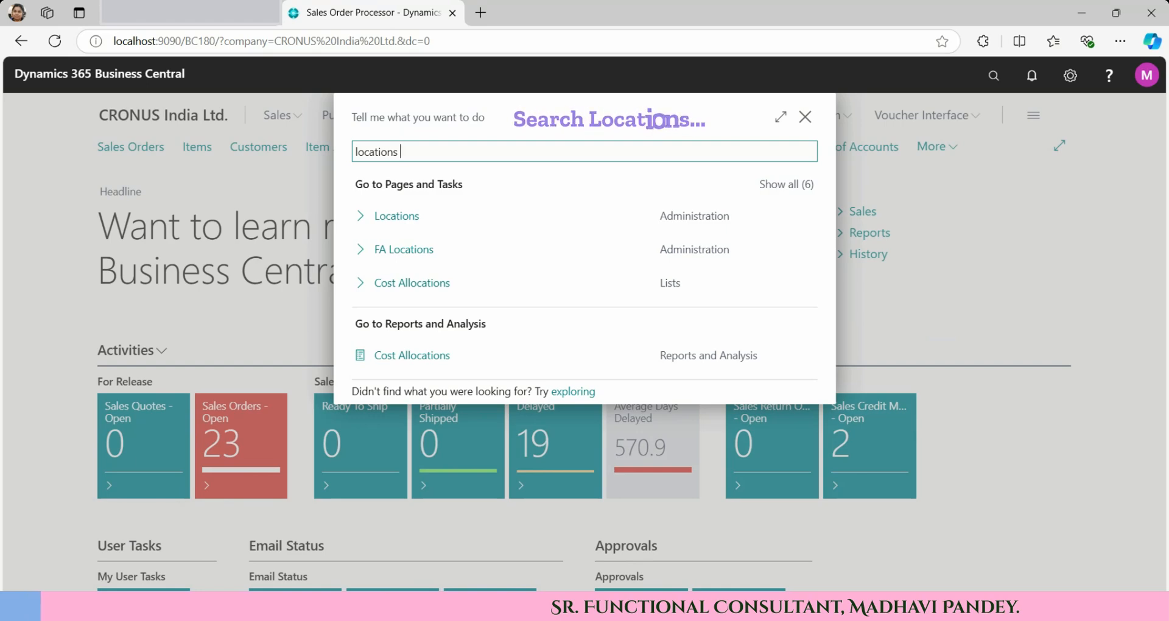
Open the Locations list and edit the location card of ND, Delhi Location
click(390, 218)
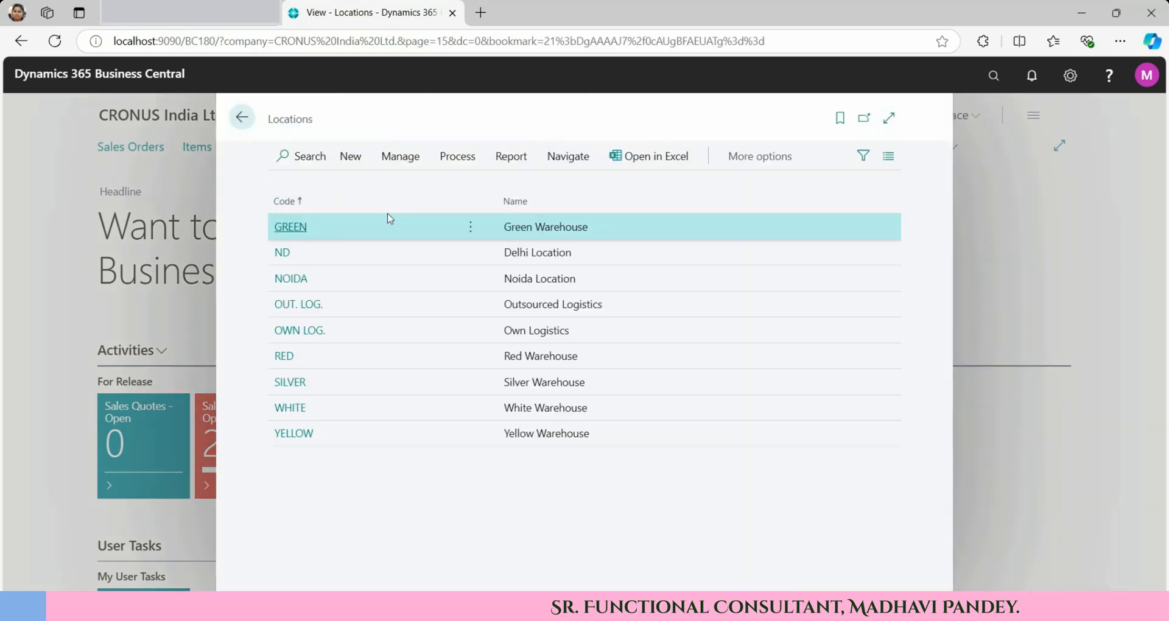
click(467, 253)
click(461, 311)
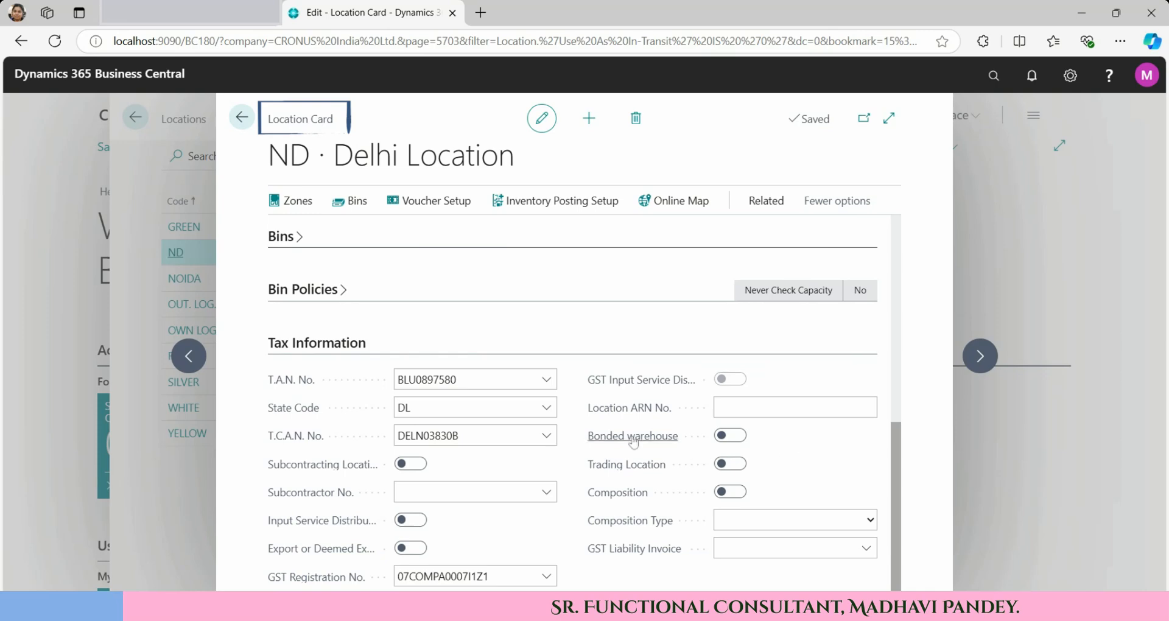
Collapse the General and Address & Contact sections of the Delhi location card and review its Warehouse settings
mouse_move(634, 442)
drag(893, 465, 905, 235)
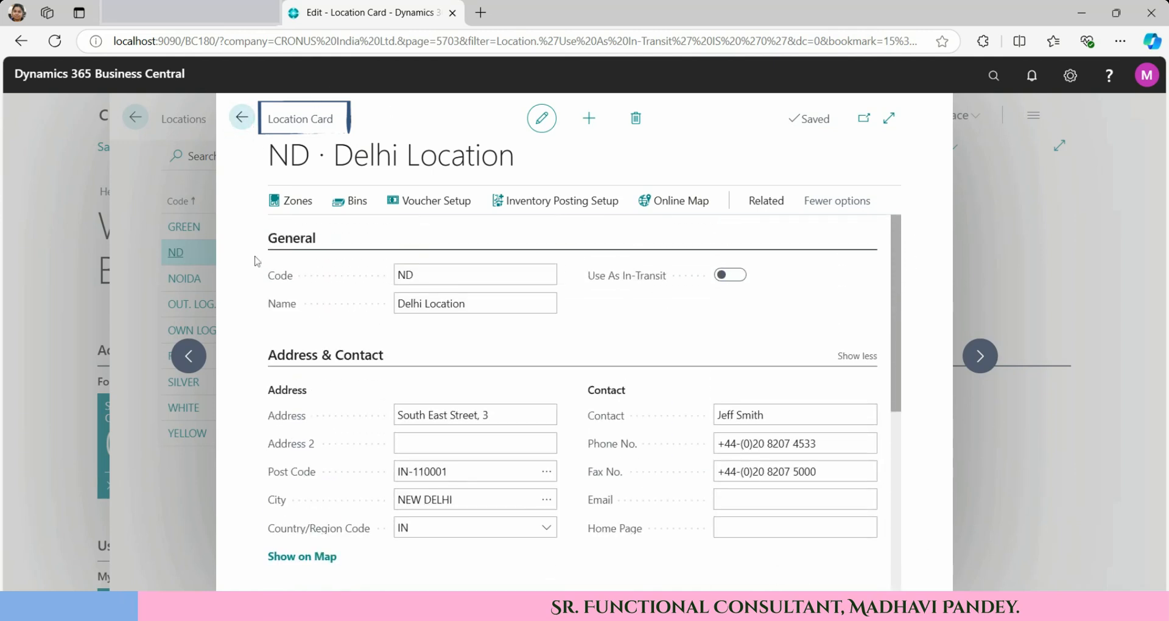
click(308, 240)
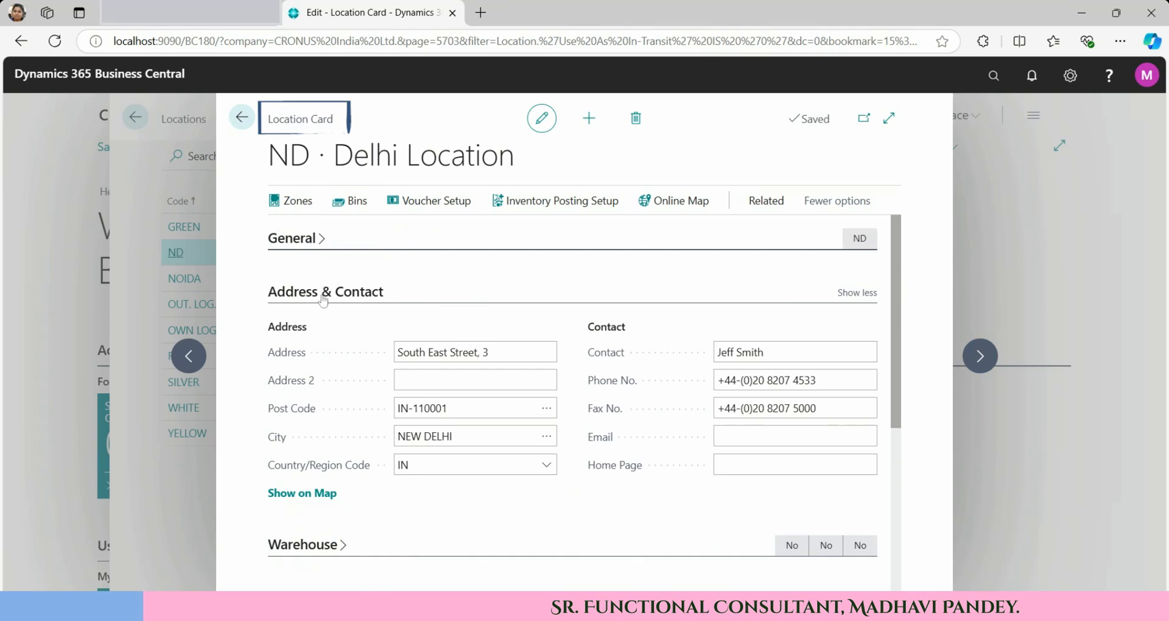
click(324, 295)
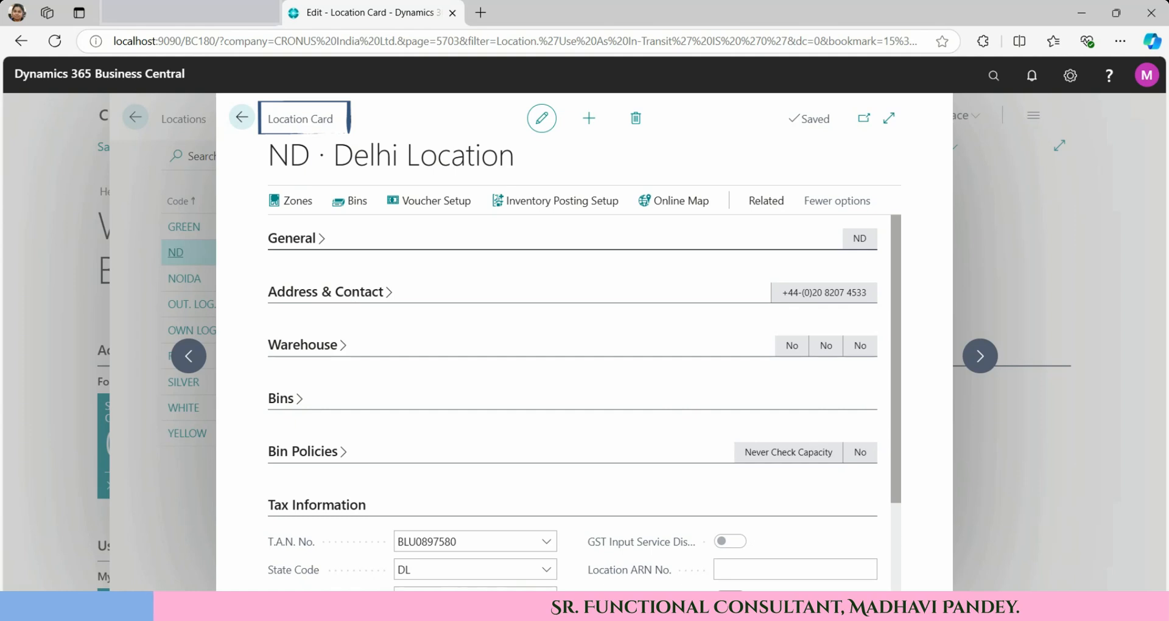
click(315, 350)
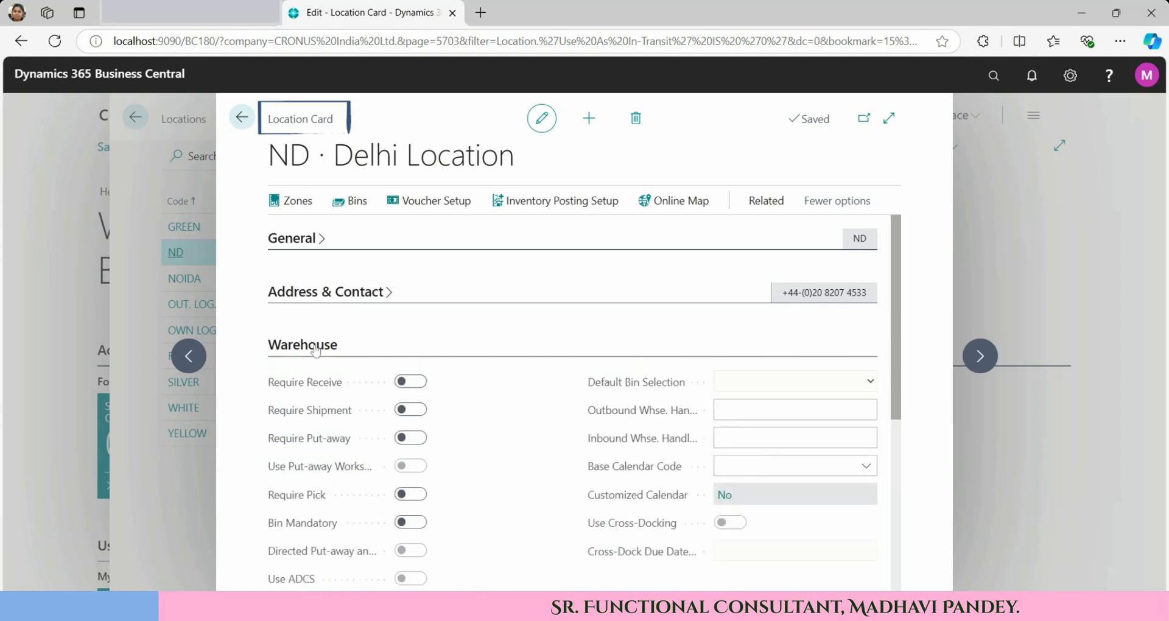
click(315, 350)
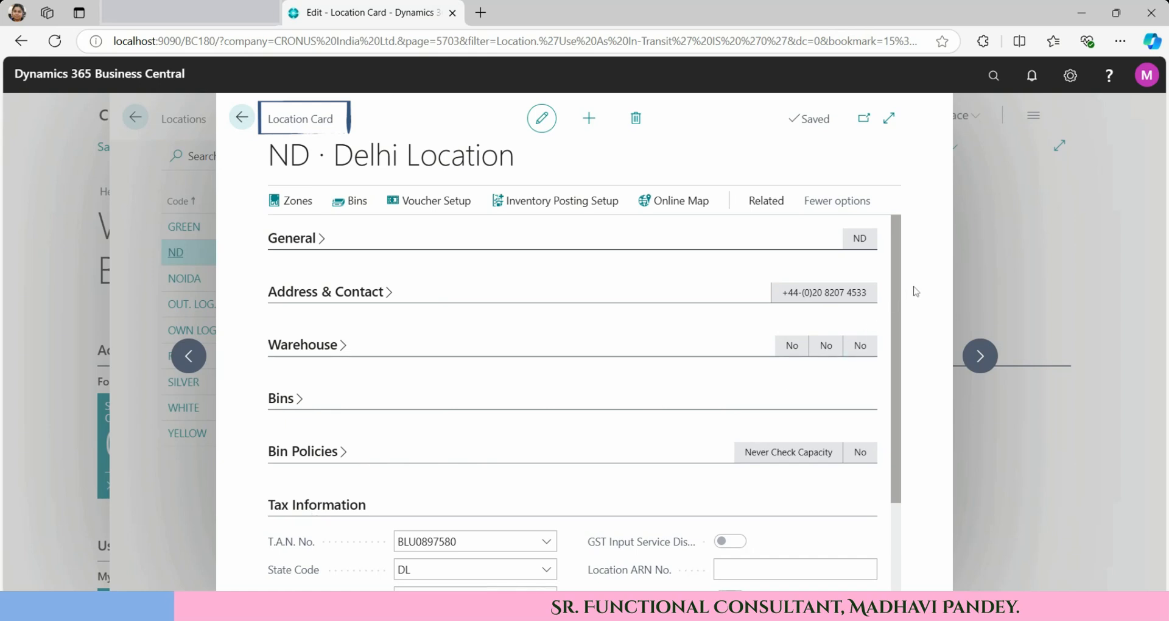
Turn the Bonded warehouse option on and back off in the Delhi location's Tax Information
scroll(903, 336, down, 2)
scroll(904, 366, down, 3)
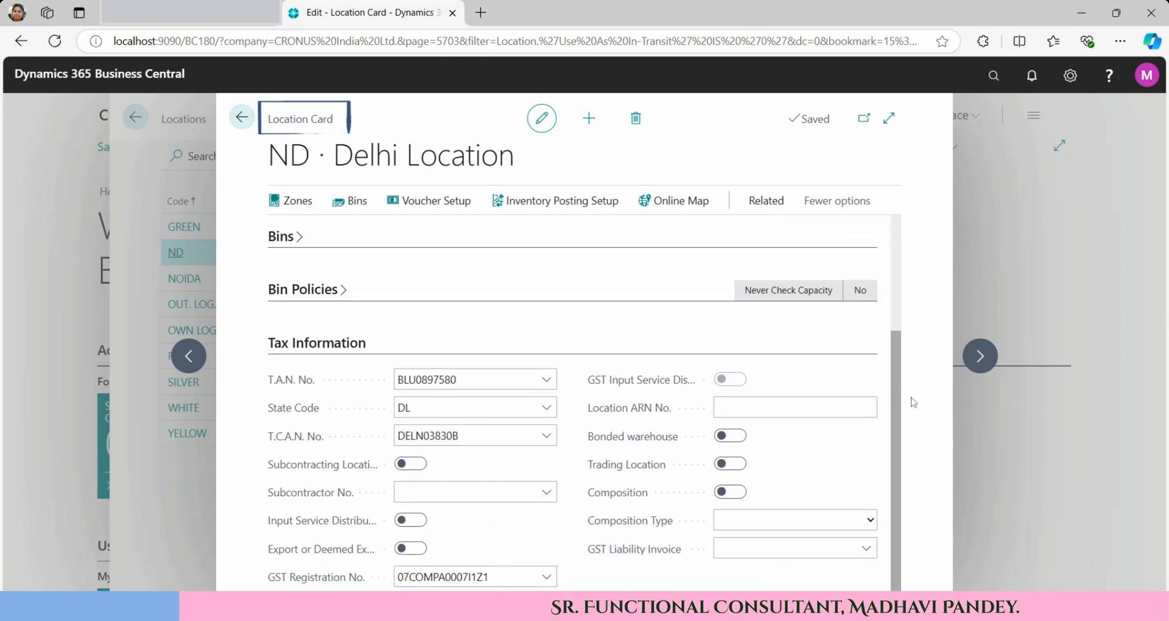
mouse_move(600, 443)
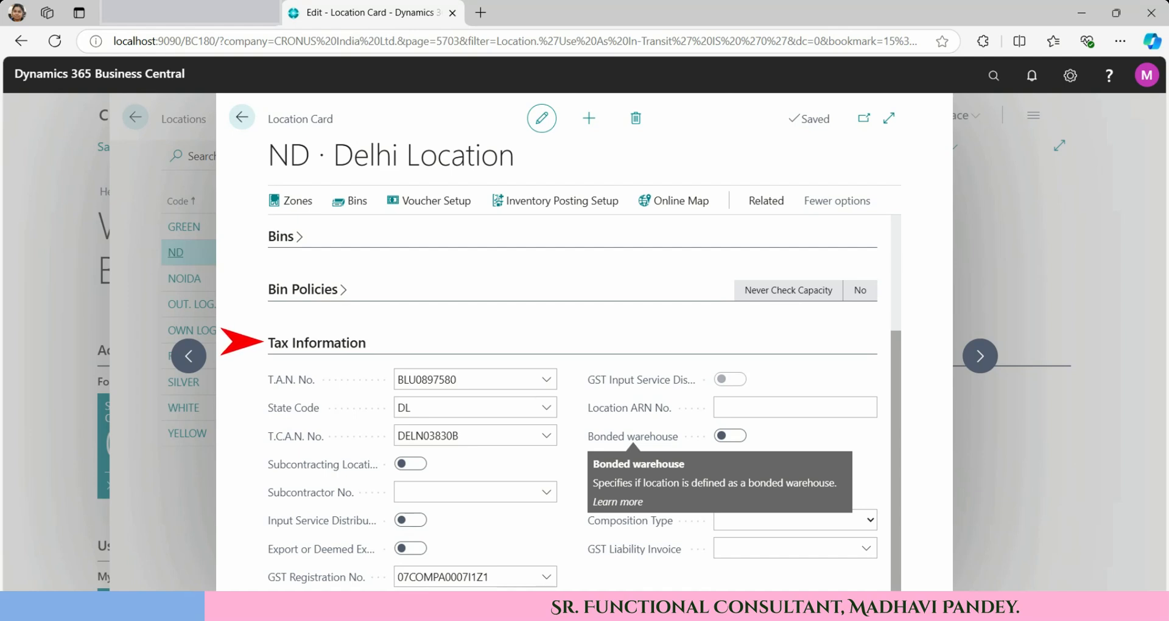
click(737, 439)
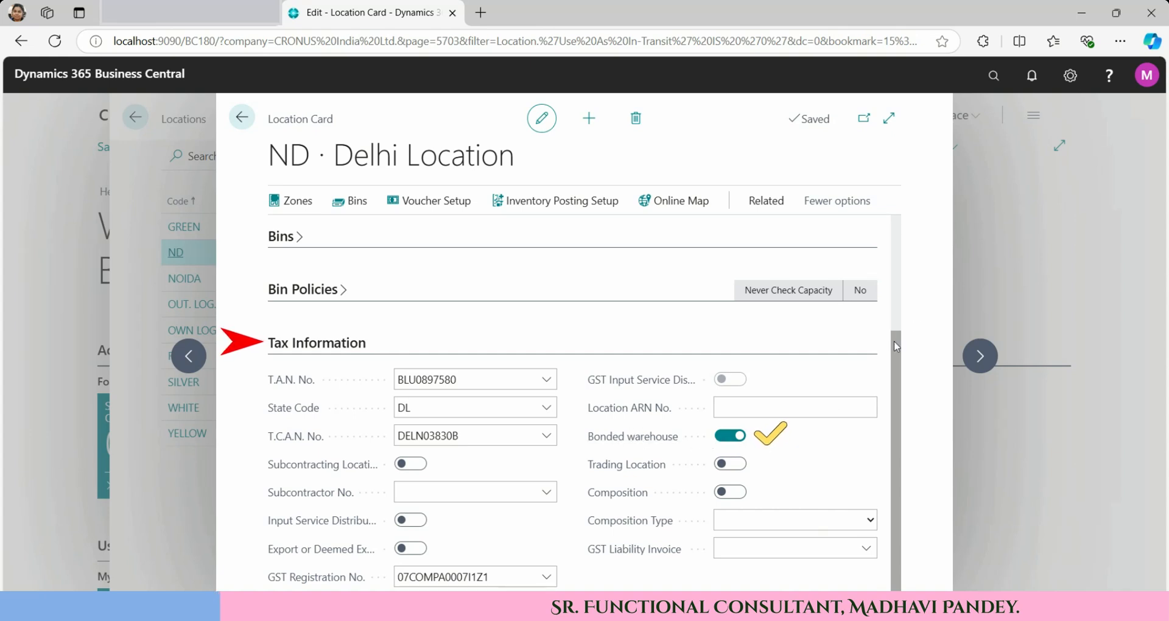
mouse_move(898, 373)
mouse_down()
mouse_move(901, 250)
mouse_move(911, 373)
mouse_up()
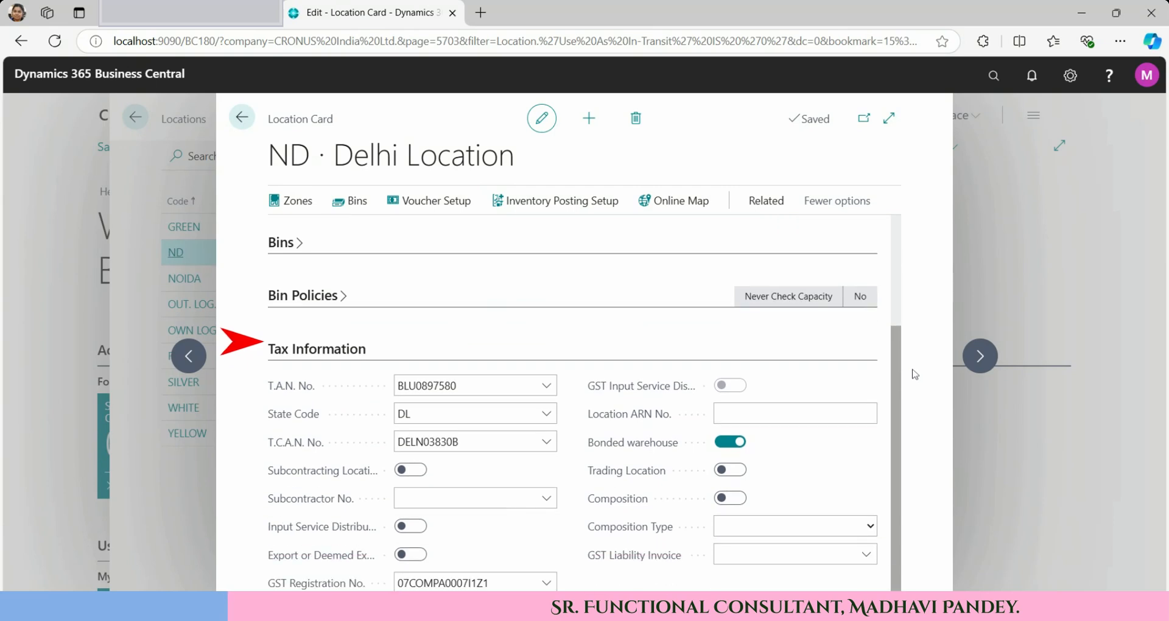
click(721, 447)
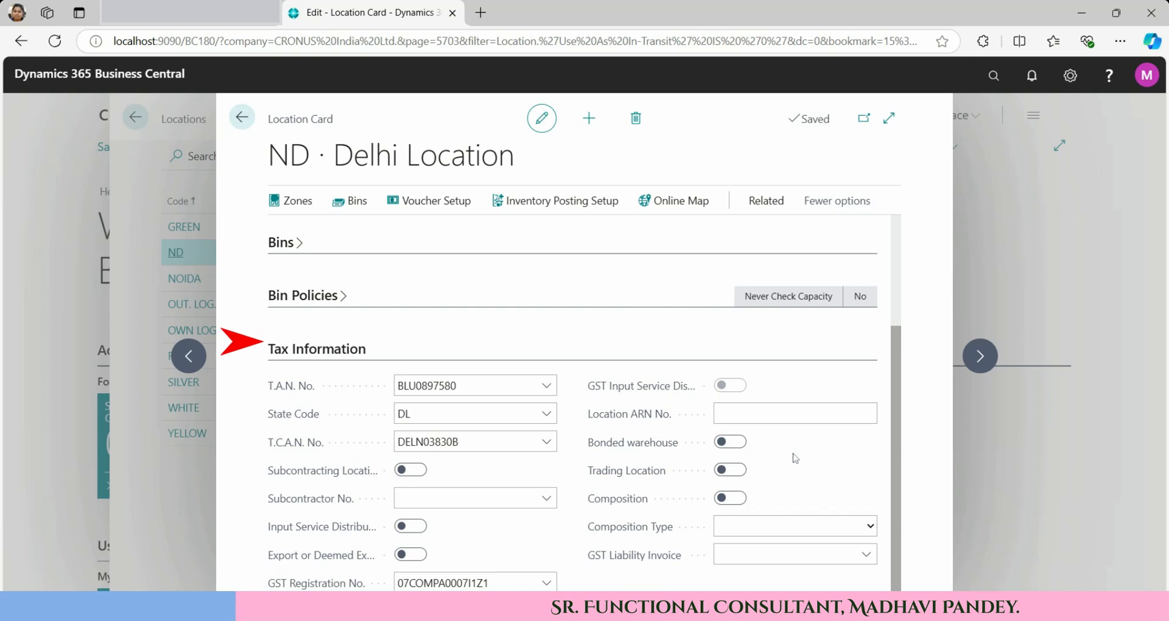
Expand the General section of the Delhi location card and review its Code and Name fields
drag(897, 380, 907, 237)
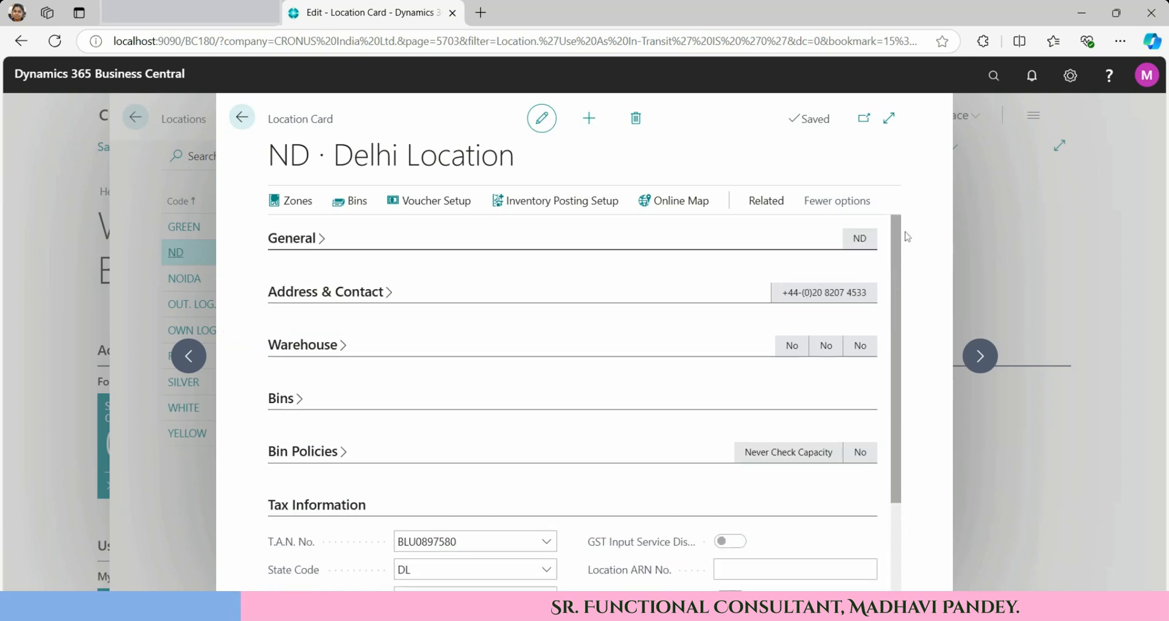
click(326, 241)
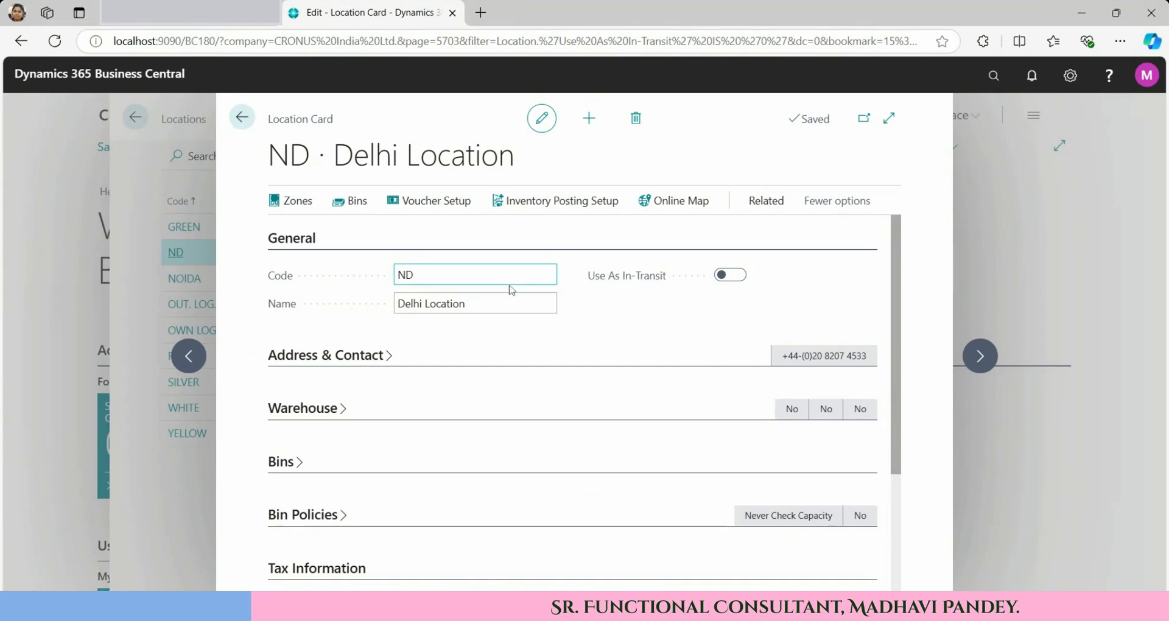
click(514, 275)
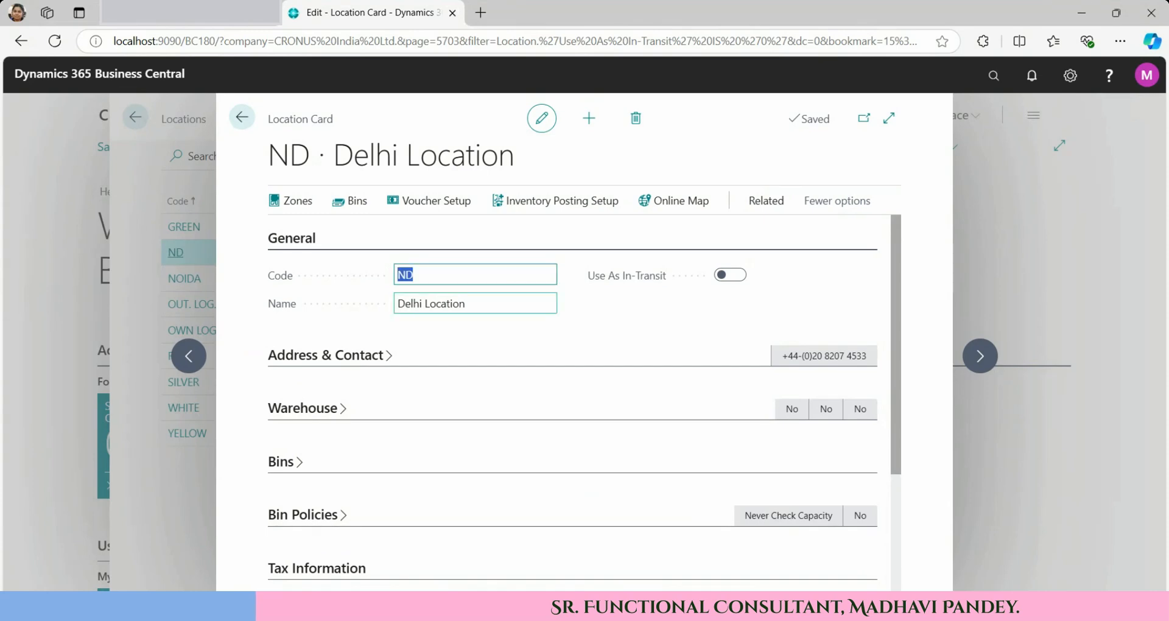
key(Tab)
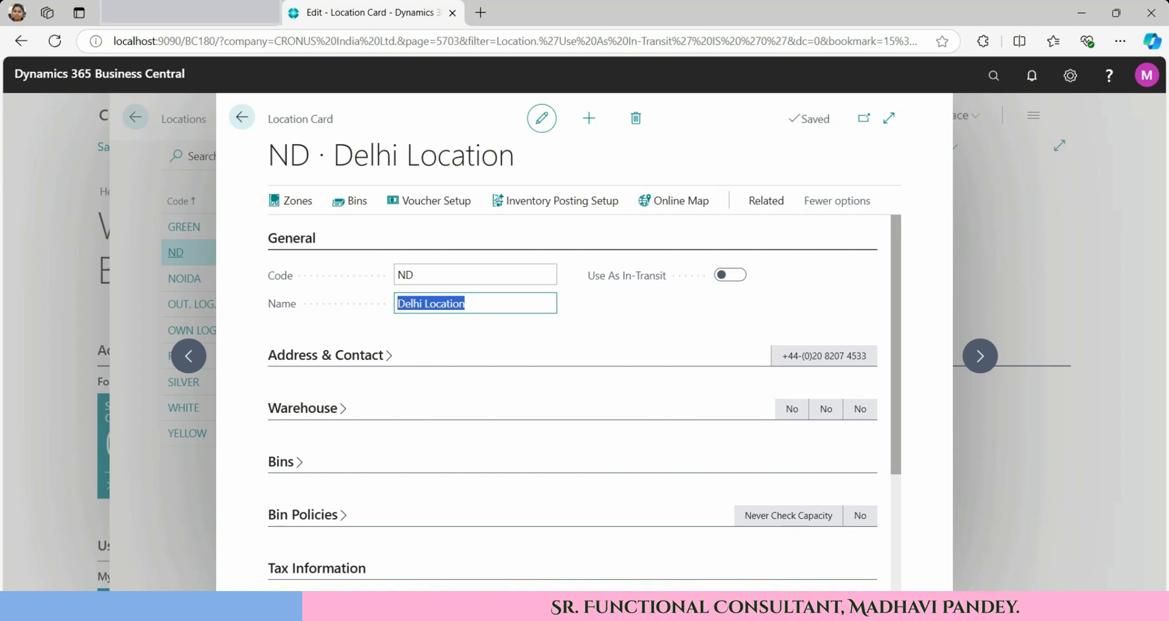
Create a new location card with the code CUSTOM and the name Customs Warehouse
click(597, 119)
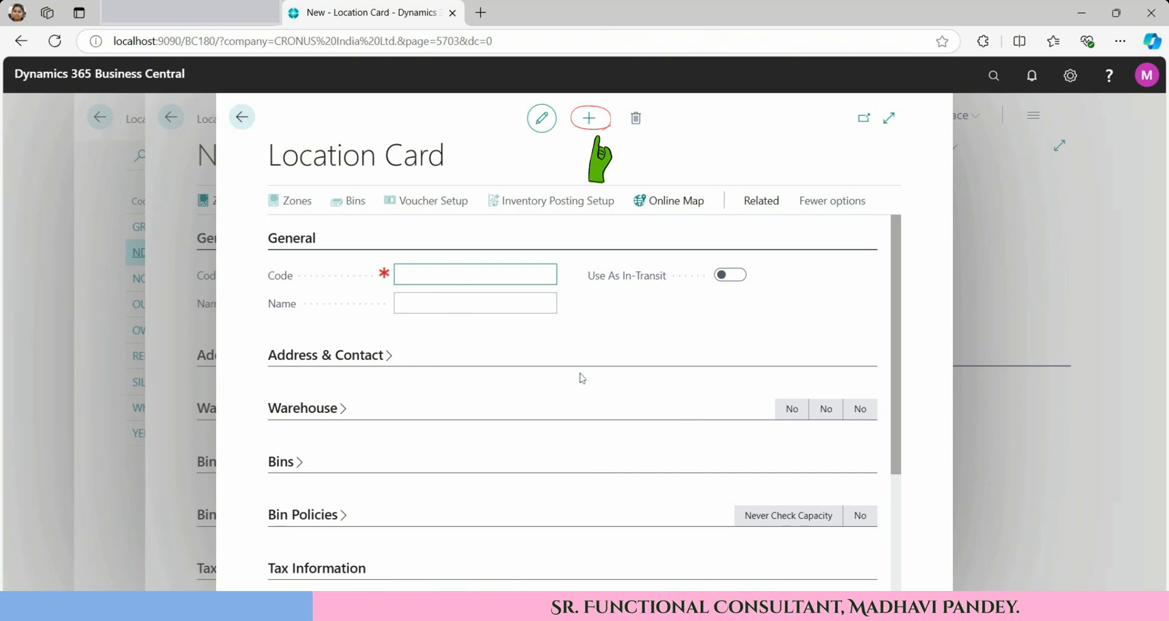
text(B)
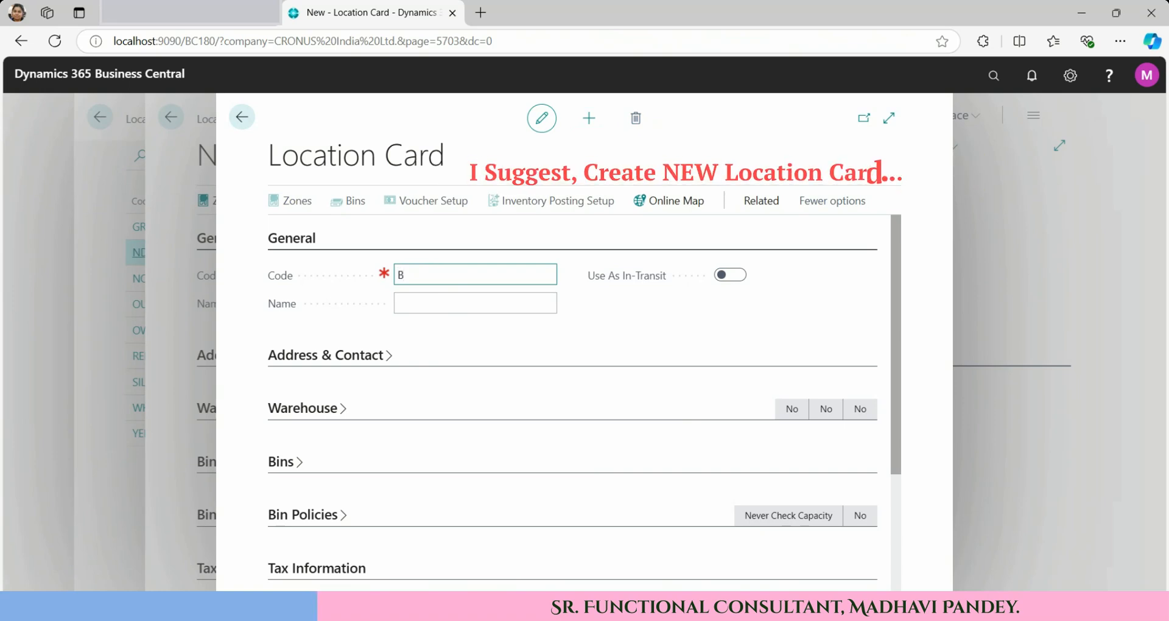
key(BackSpace)
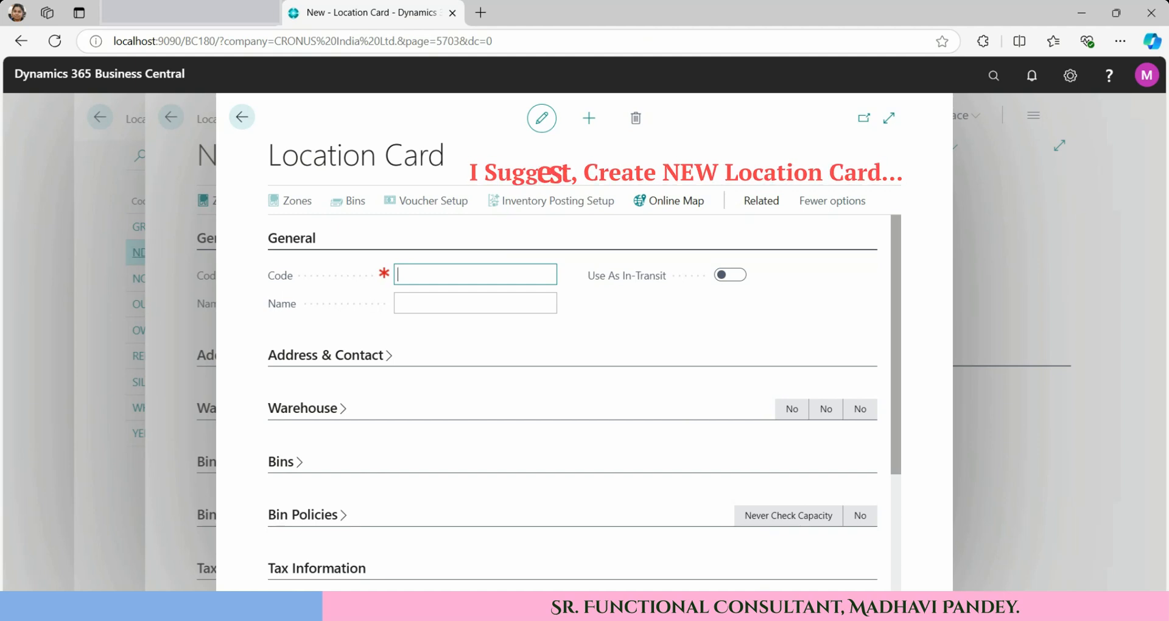
text(Cu)
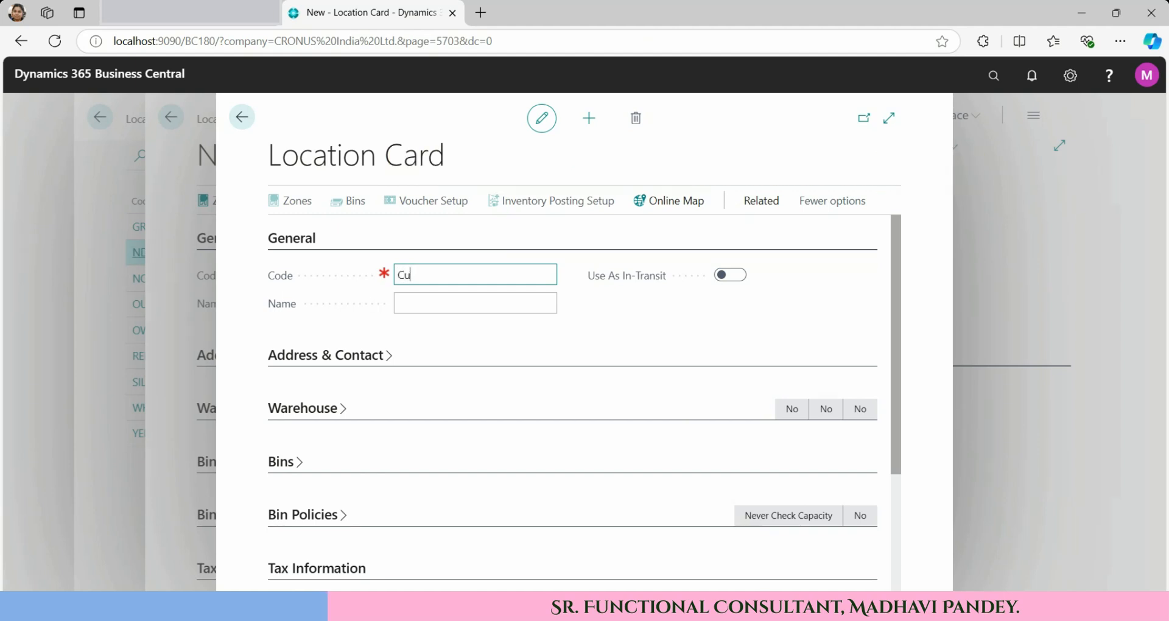
text(stom)
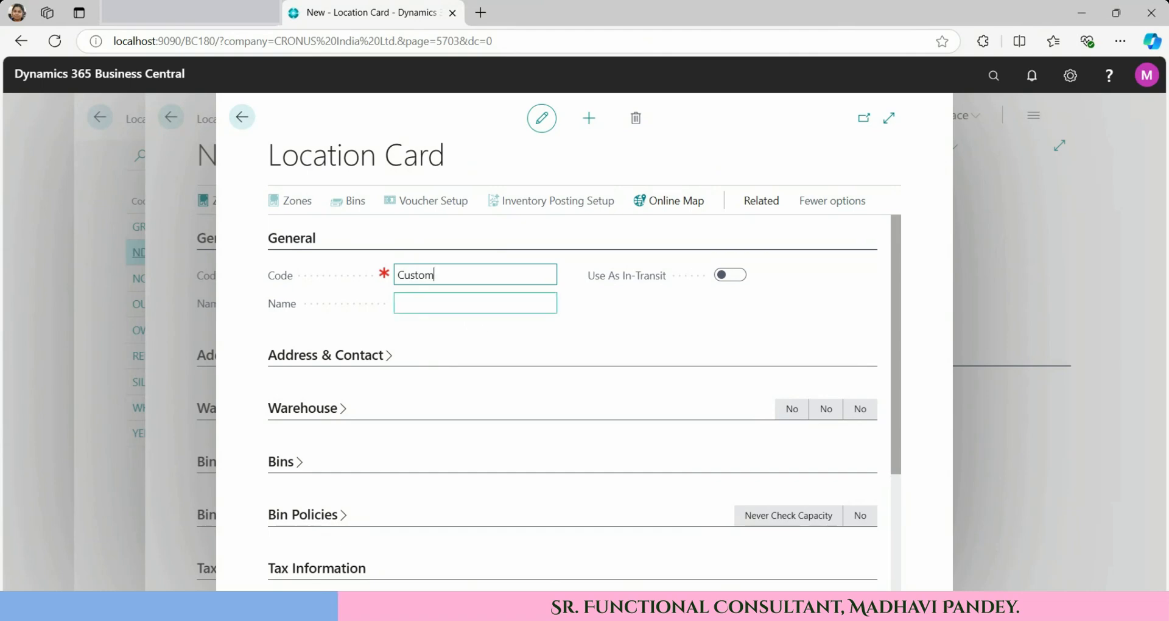
click(466, 305)
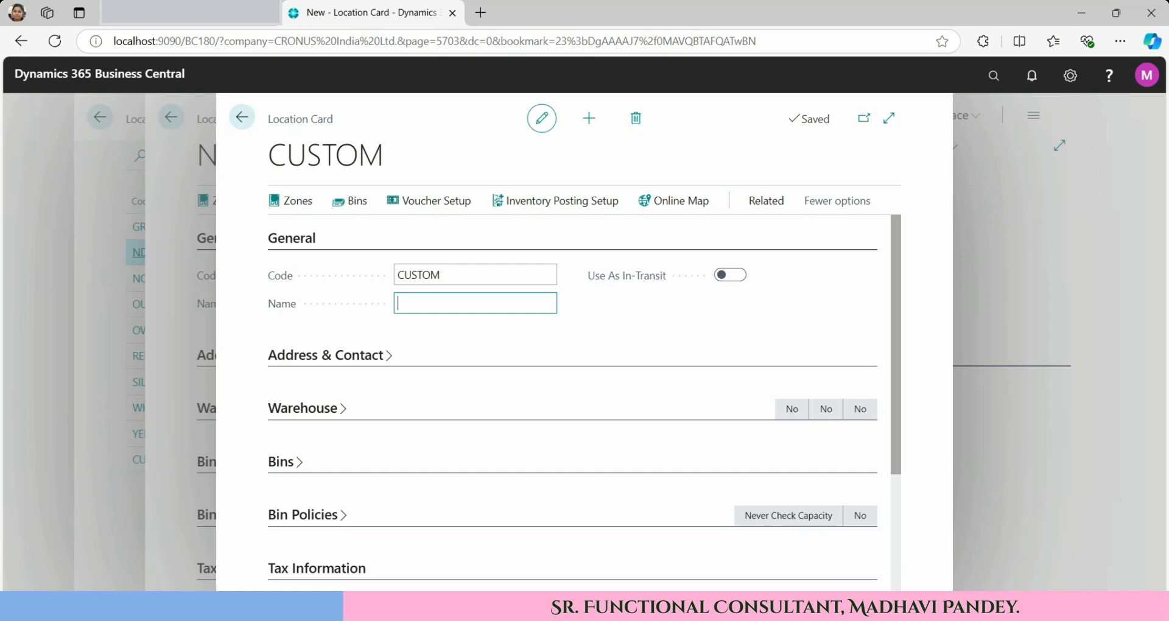
text(Customs Ware)
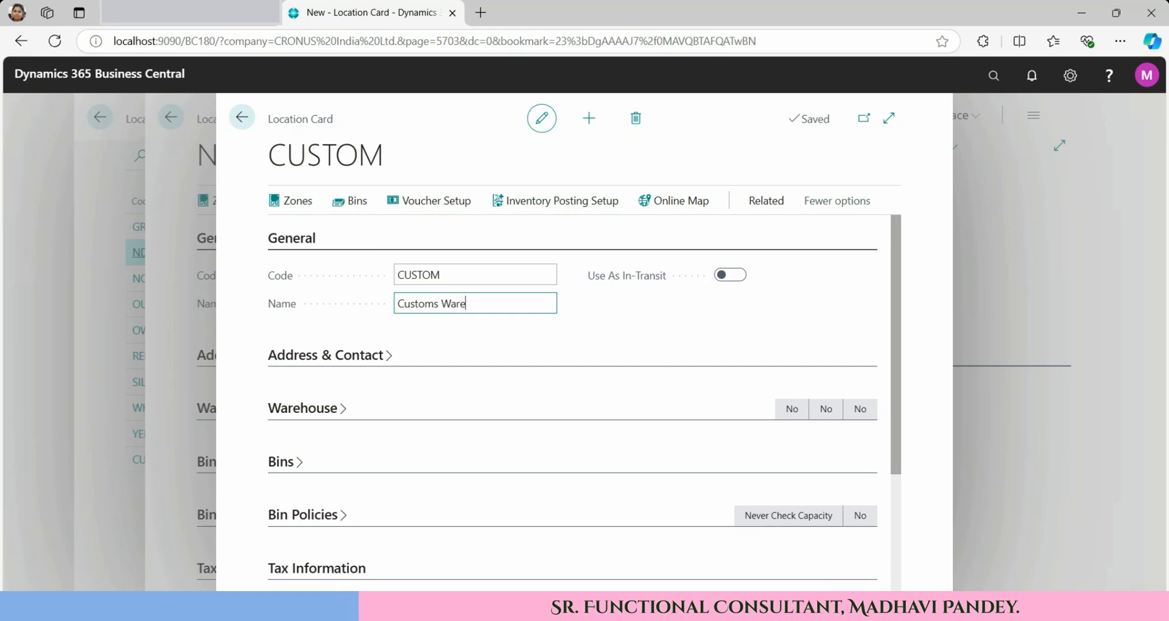
text(house)
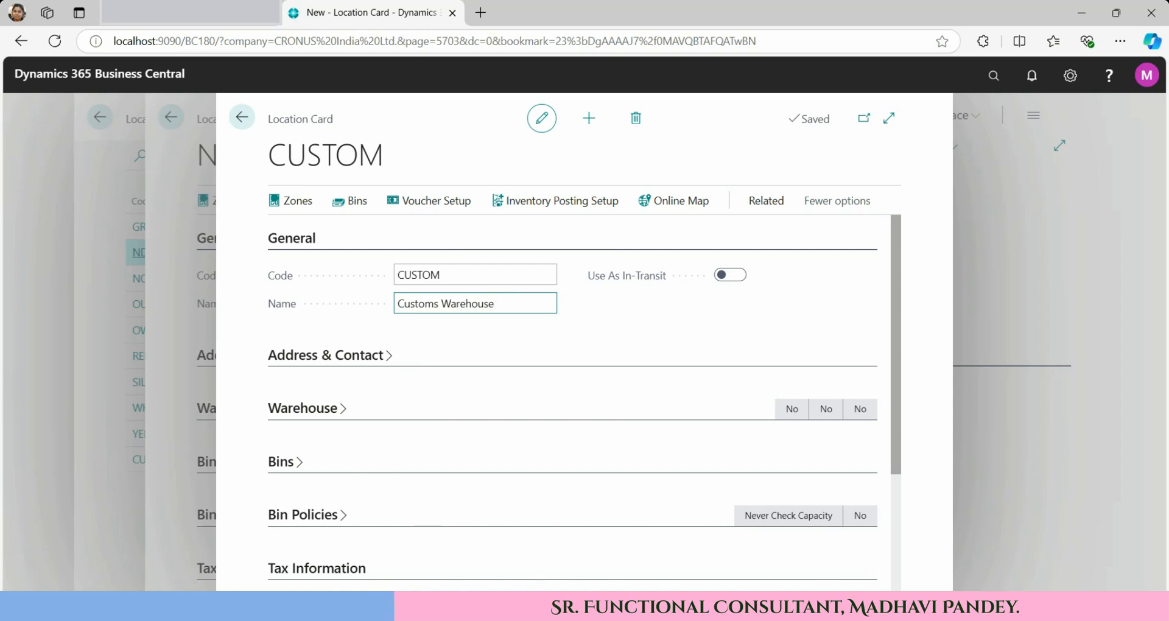
Mark the Customs Warehouse location as a bonded warehouse in its Tax Information
drag(897, 247, 894, 392)
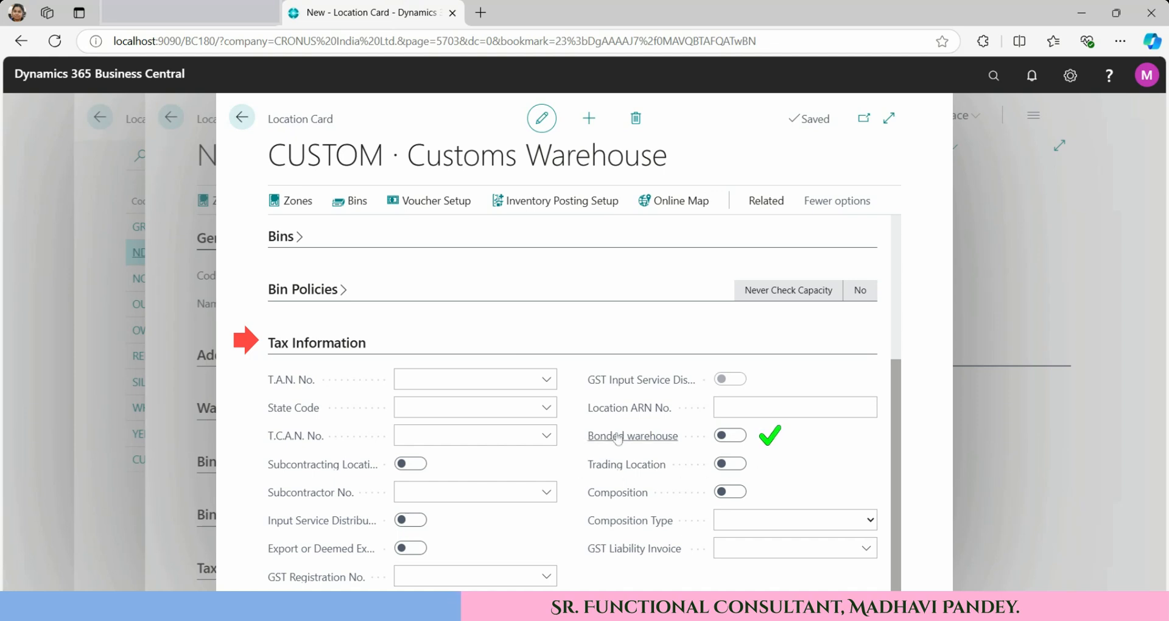
mouse_move(643, 445)
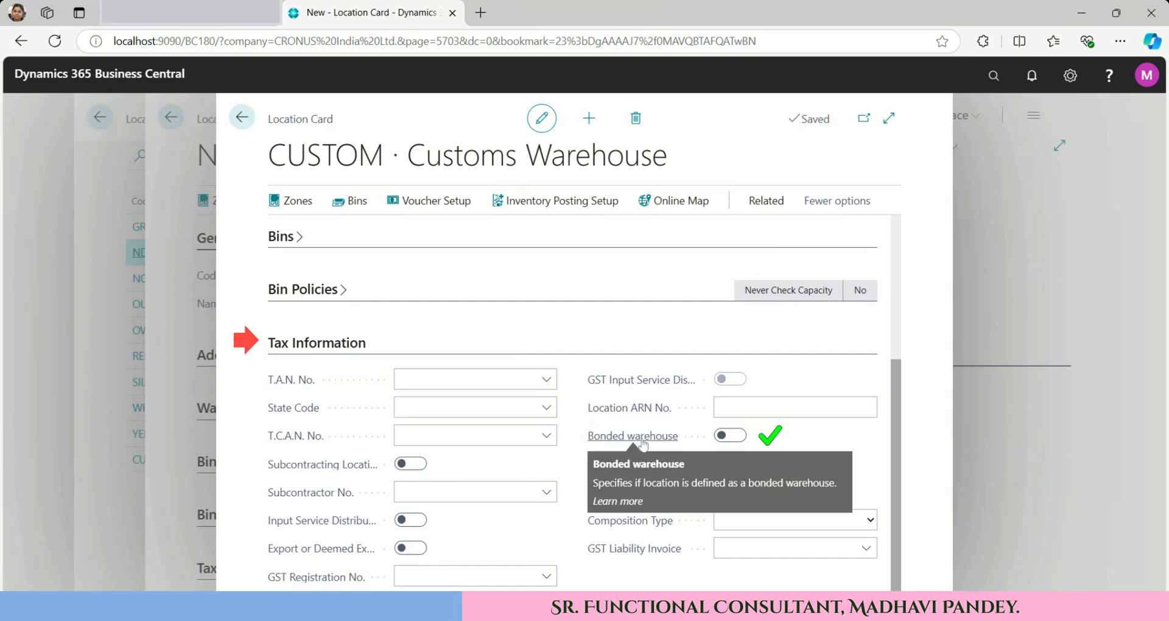
click(739, 437)
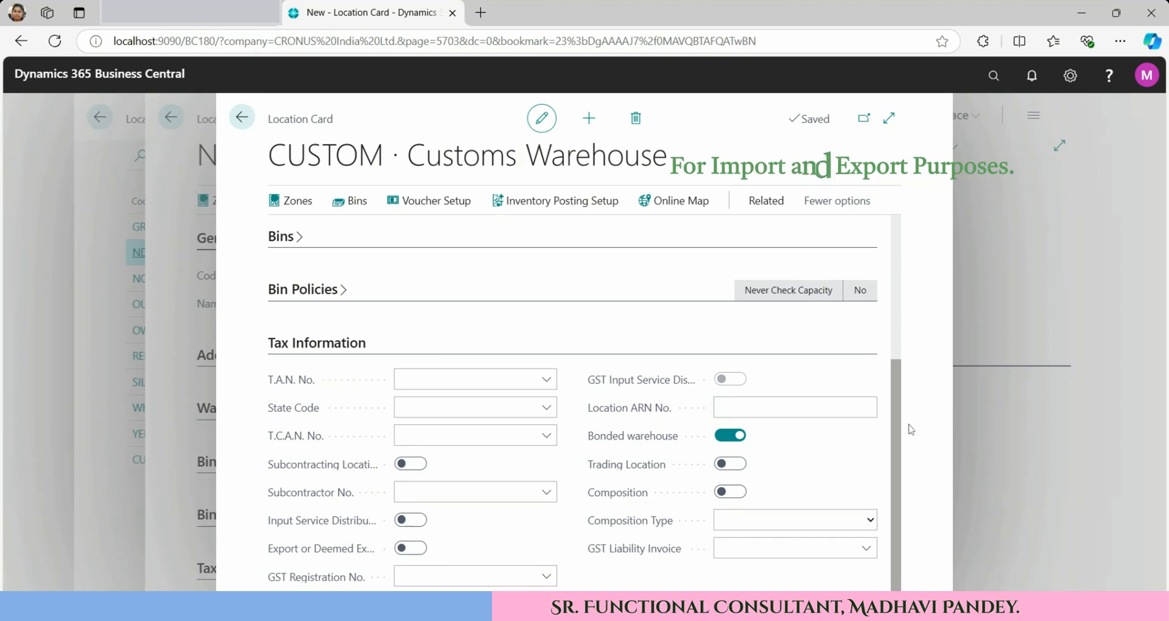
Set the State Code of the Customs Warehouse location to MH (Maharashtra)
drag(901, 421, 901, 247)
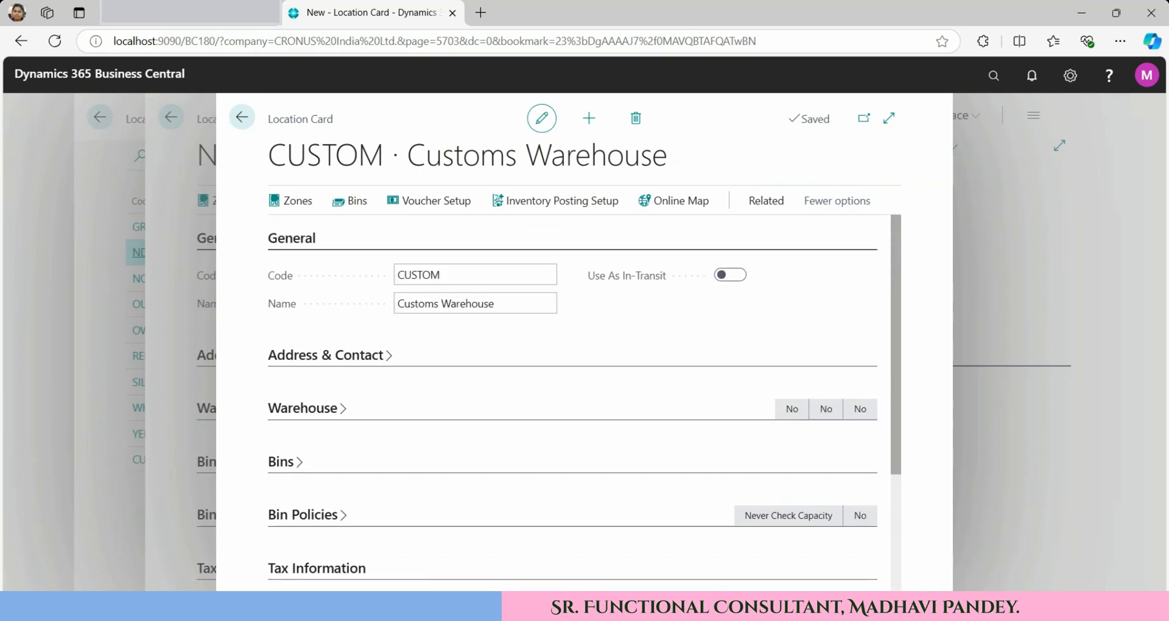
scroll(903, 261, down, 1)
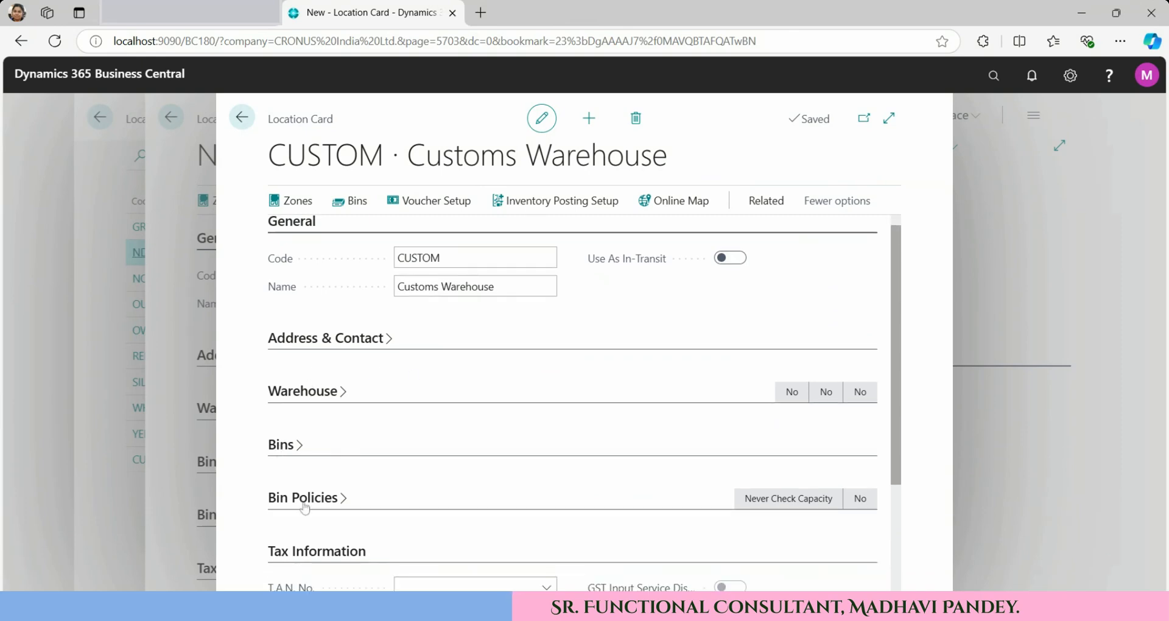
drag(892, 237, 913, 398)
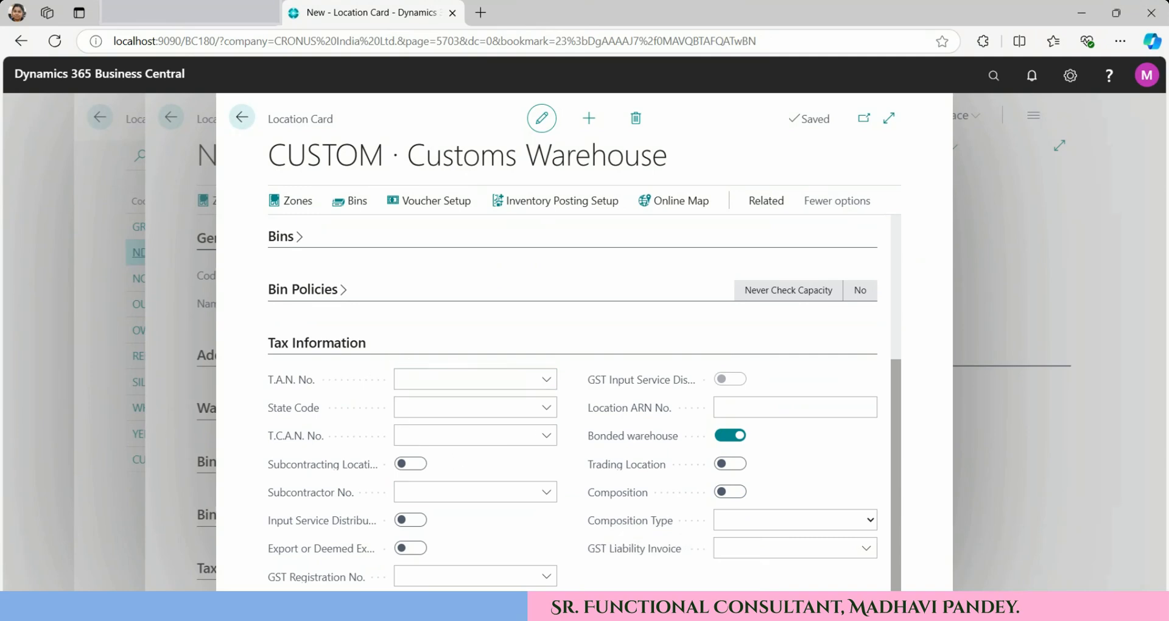
click(460, 408)
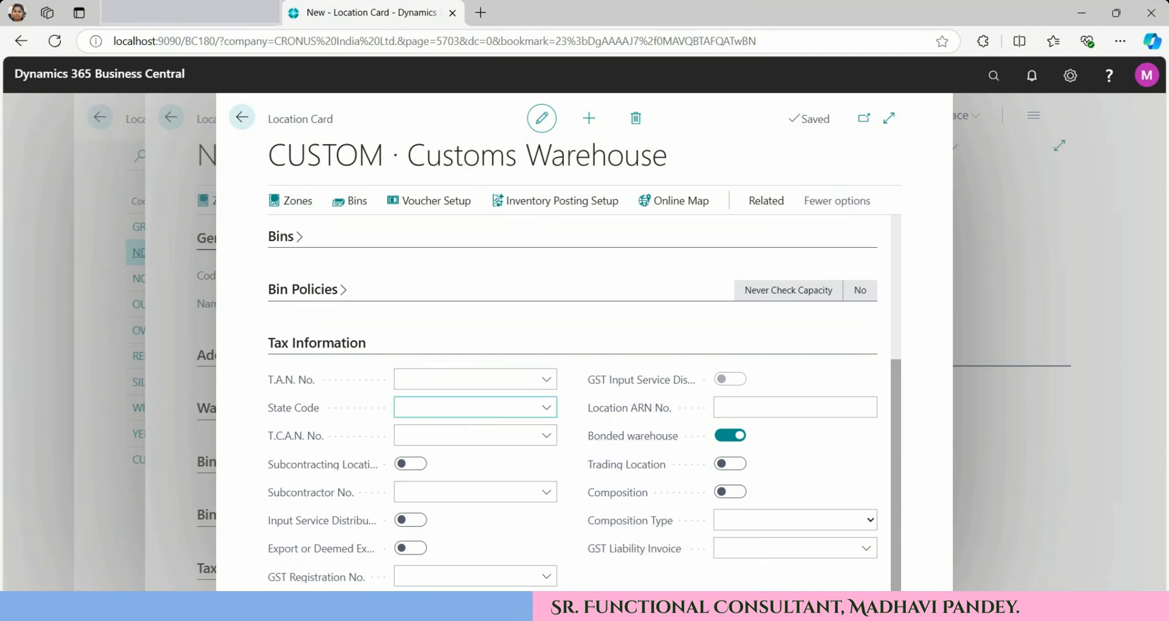
click(546, 408)
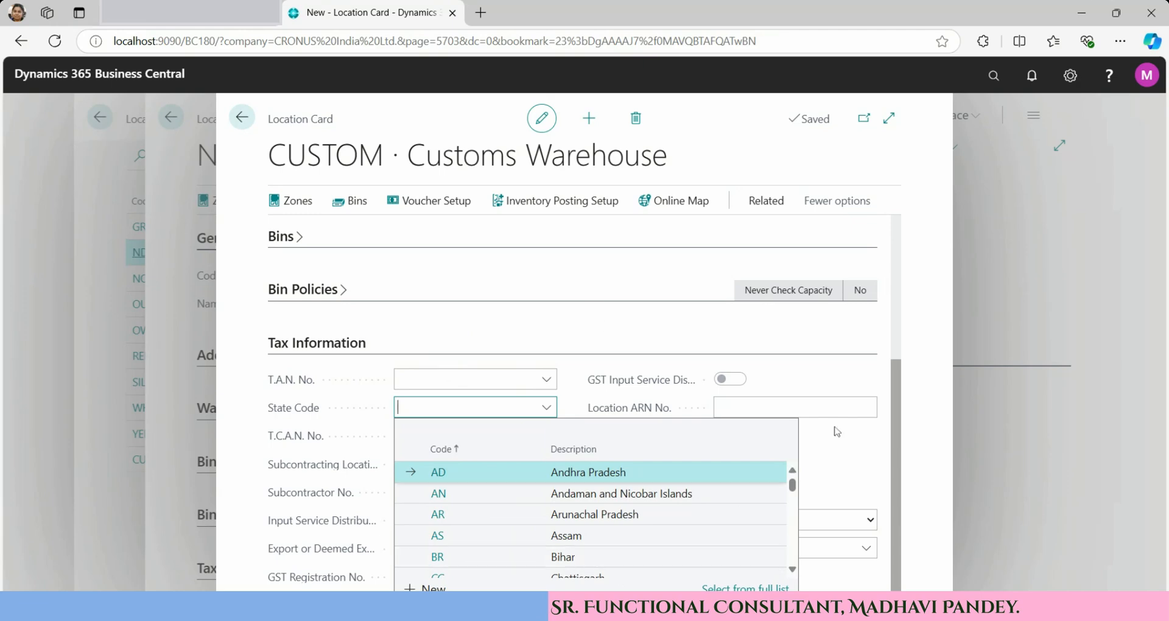
click(868, 460)
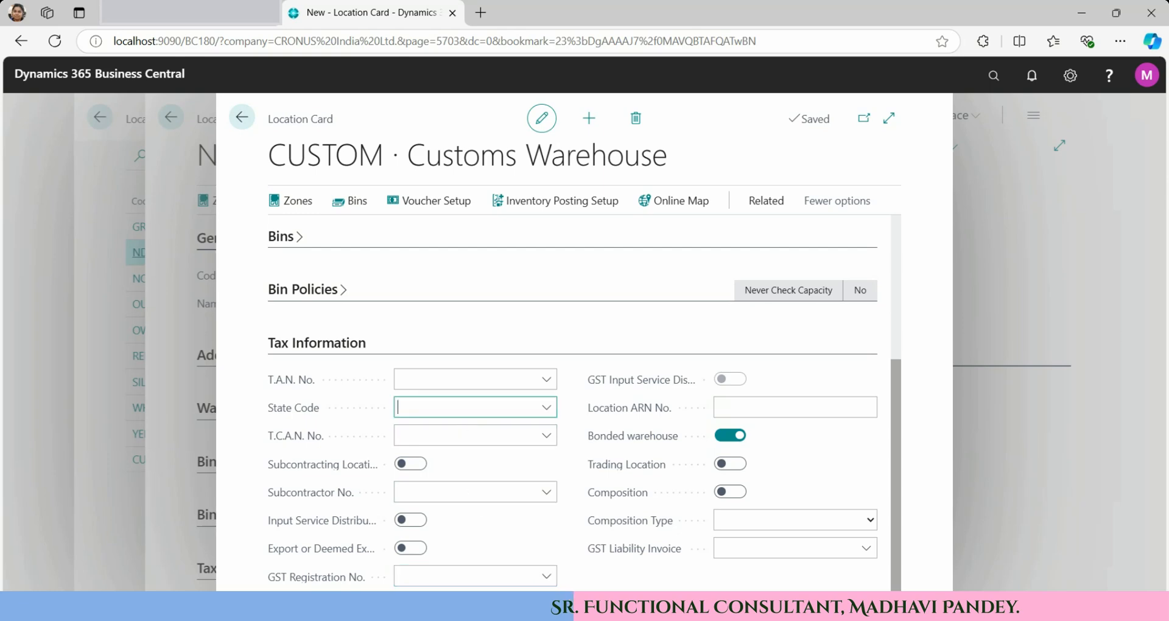
click(463, 407)
text(mh)
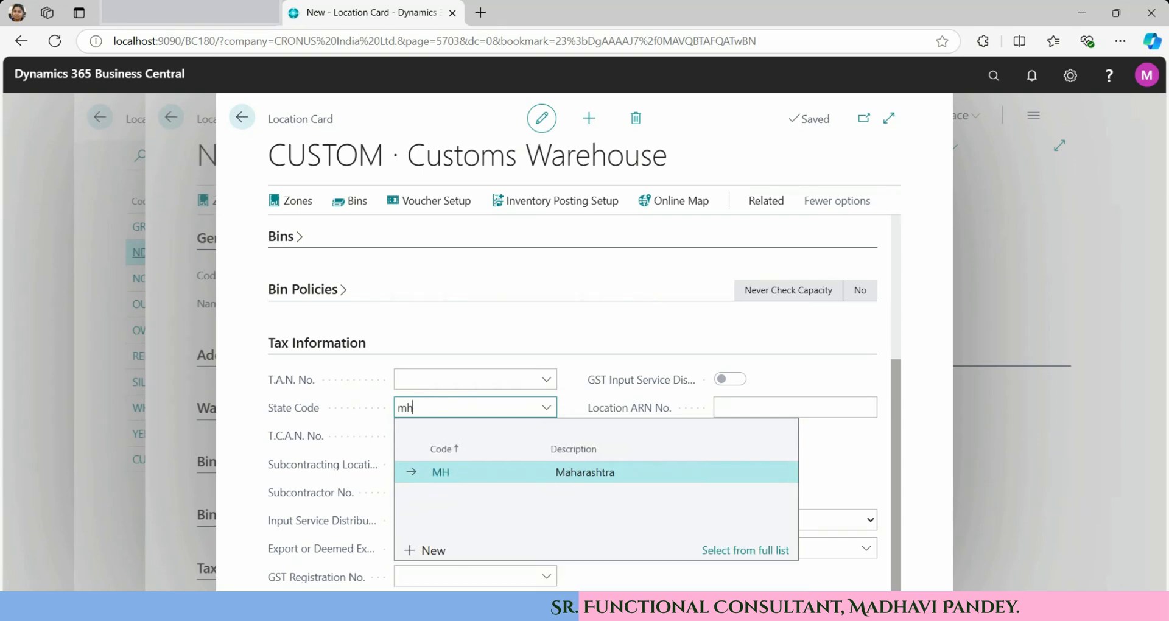
click(503, 482)
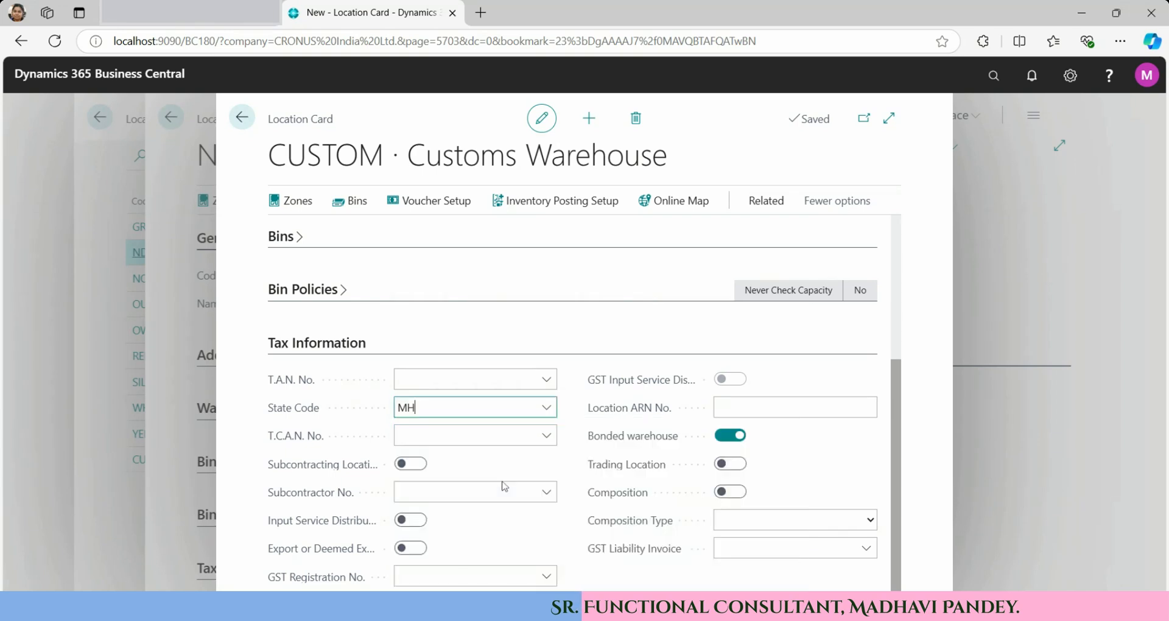
Check the GST Registration No. choices available for the Customs Warehouse location
click(546, 578)
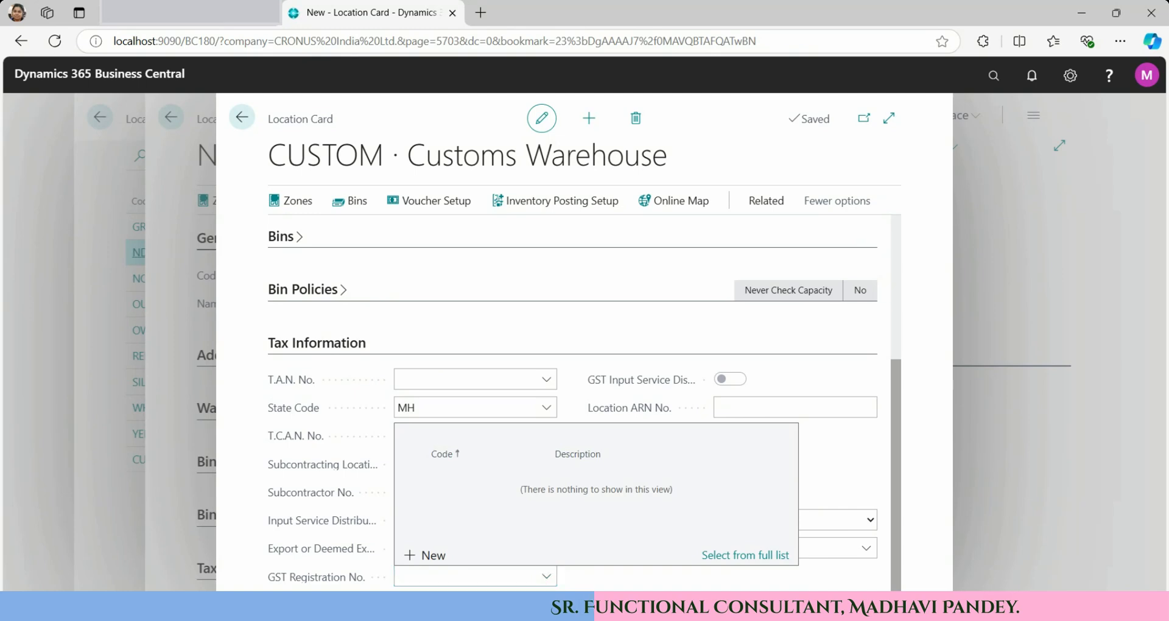
click(594, 589)
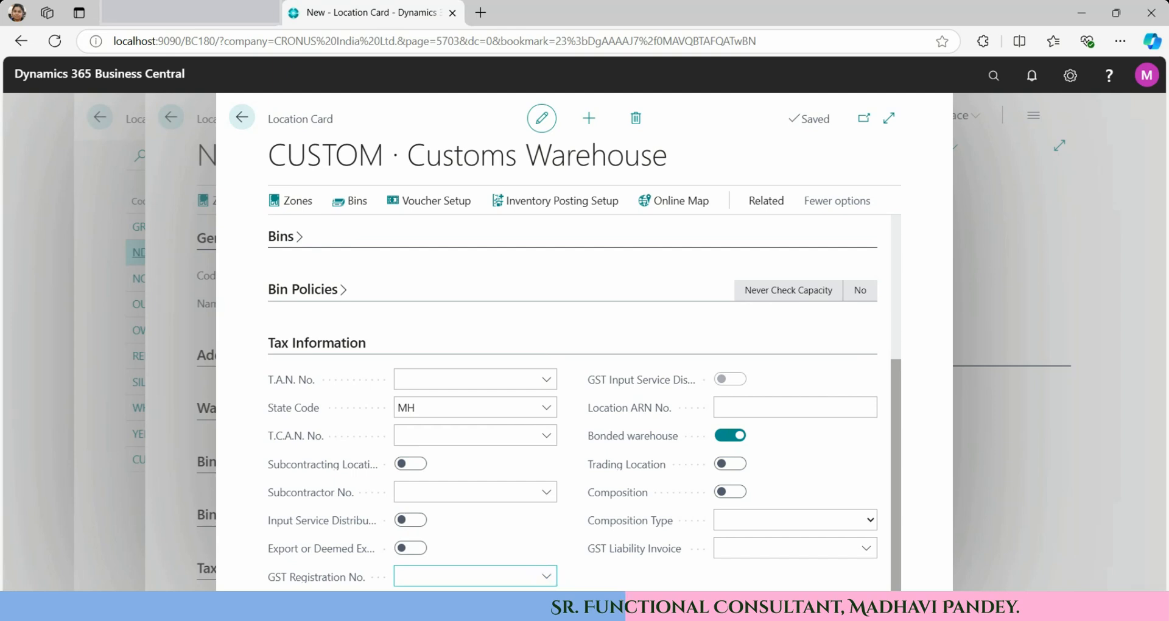
click(551, 580)
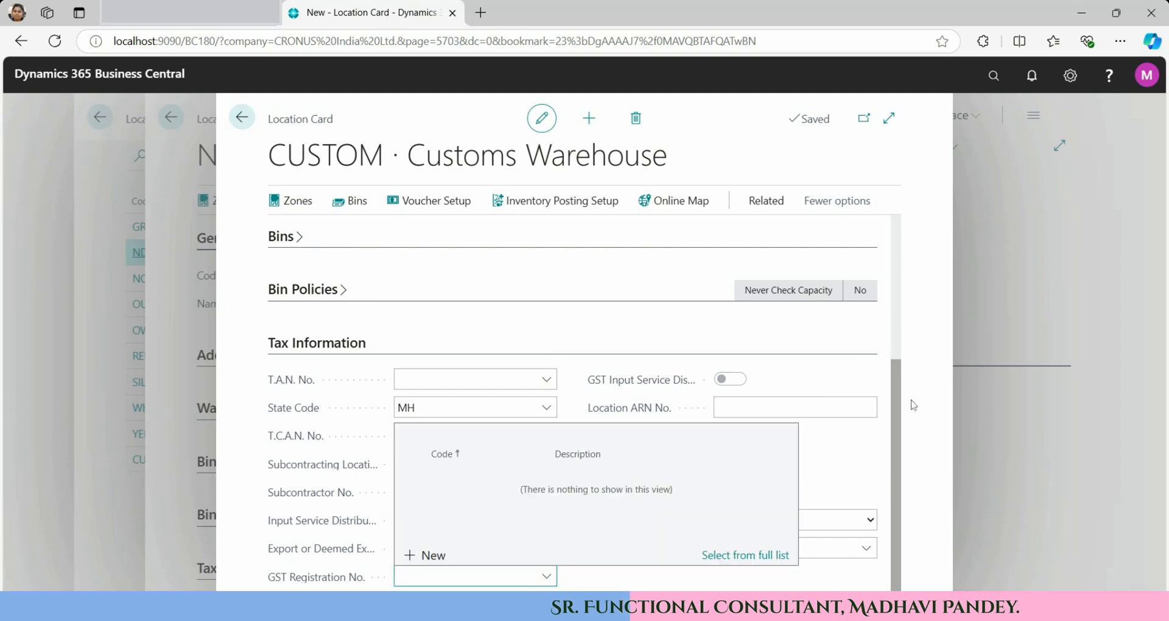
drag(904, 426, 900, 235)
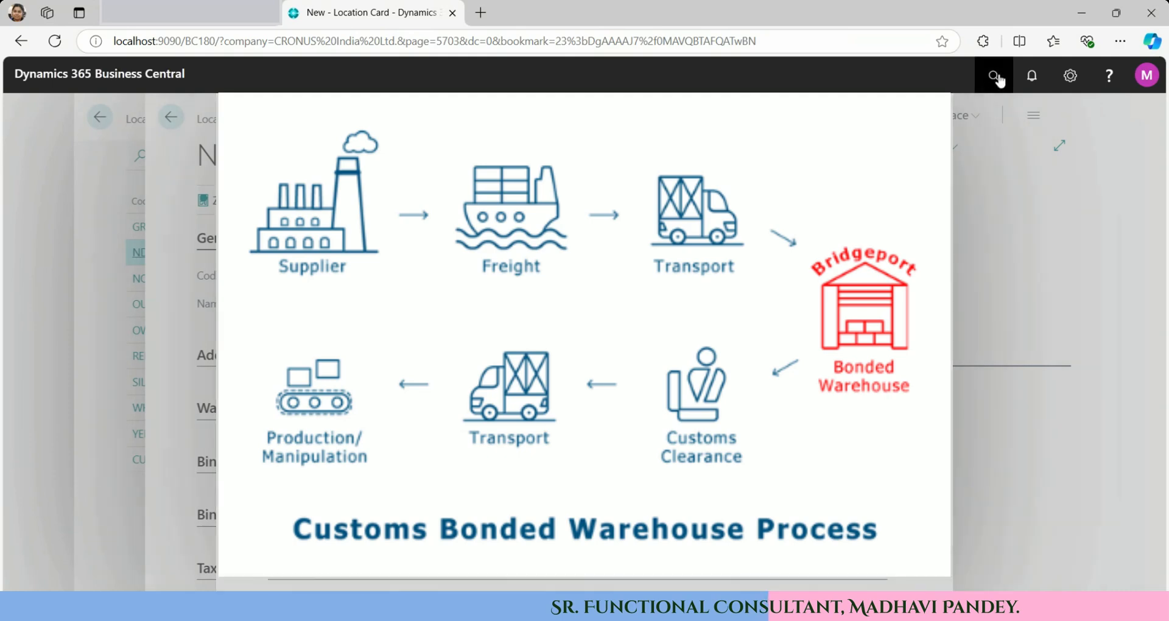
Find the General Ledger Setup page through a search for general ledger and open it at the GST fields of Tax Information
text(l ledg)
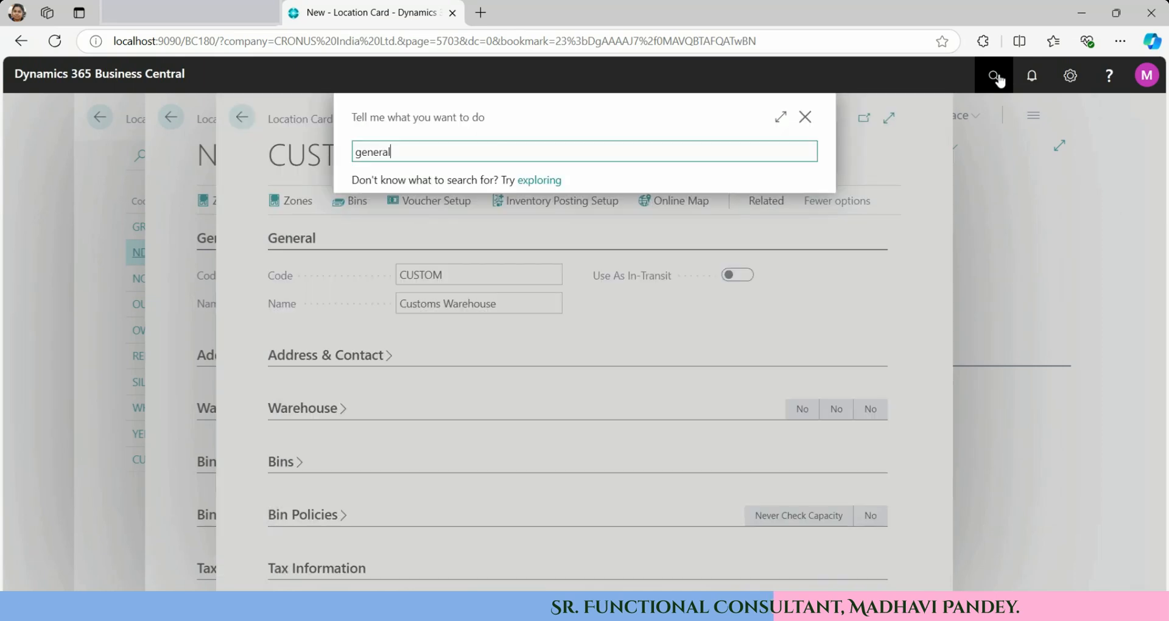
text(er)
click(519, 297)
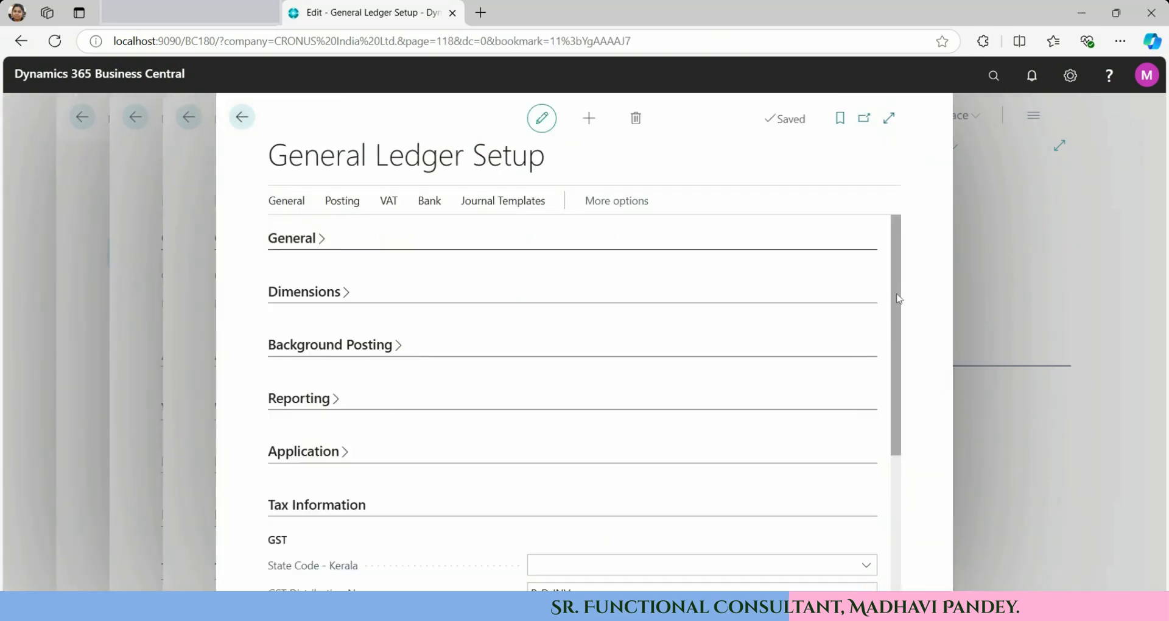
drag(898, 294, 898, 471)
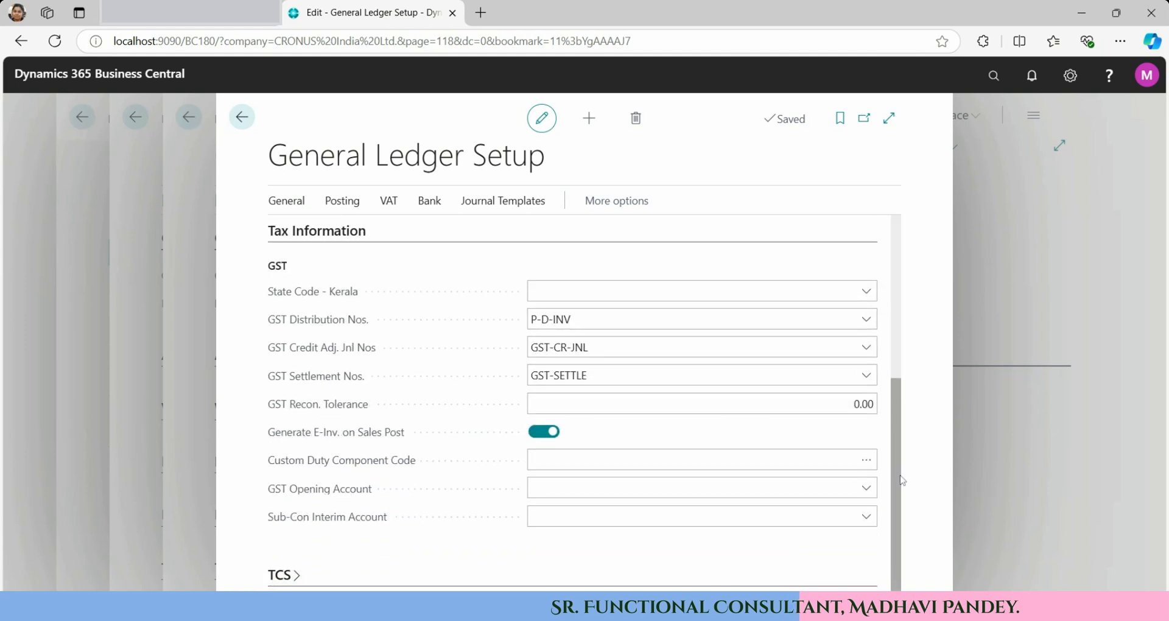
click(535, 460)
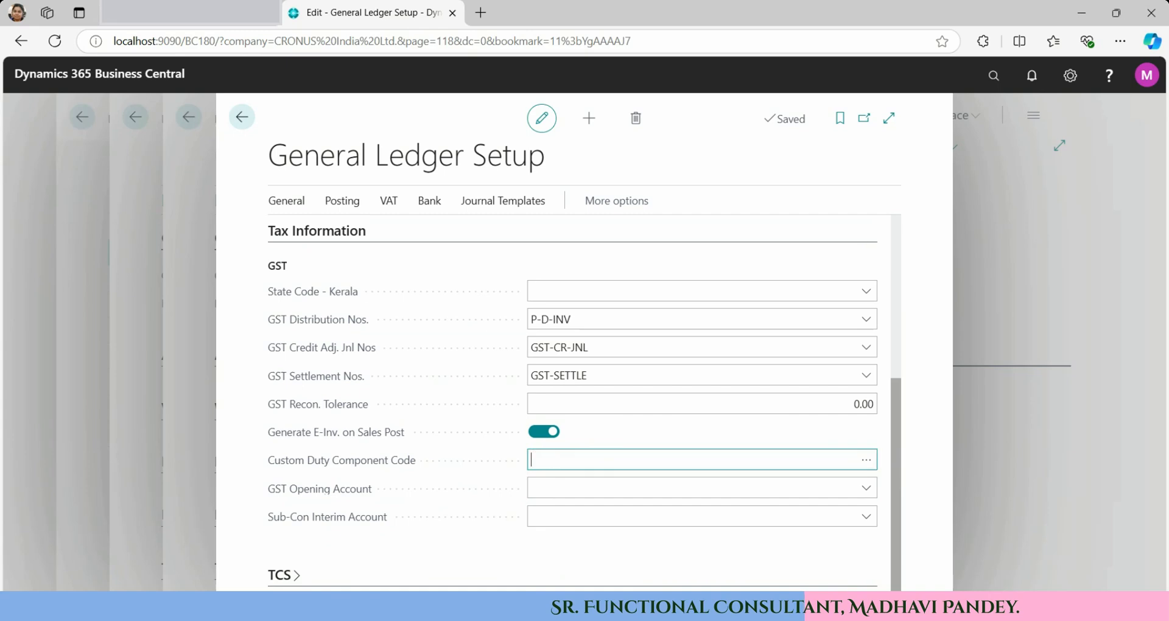
click(866, 460)
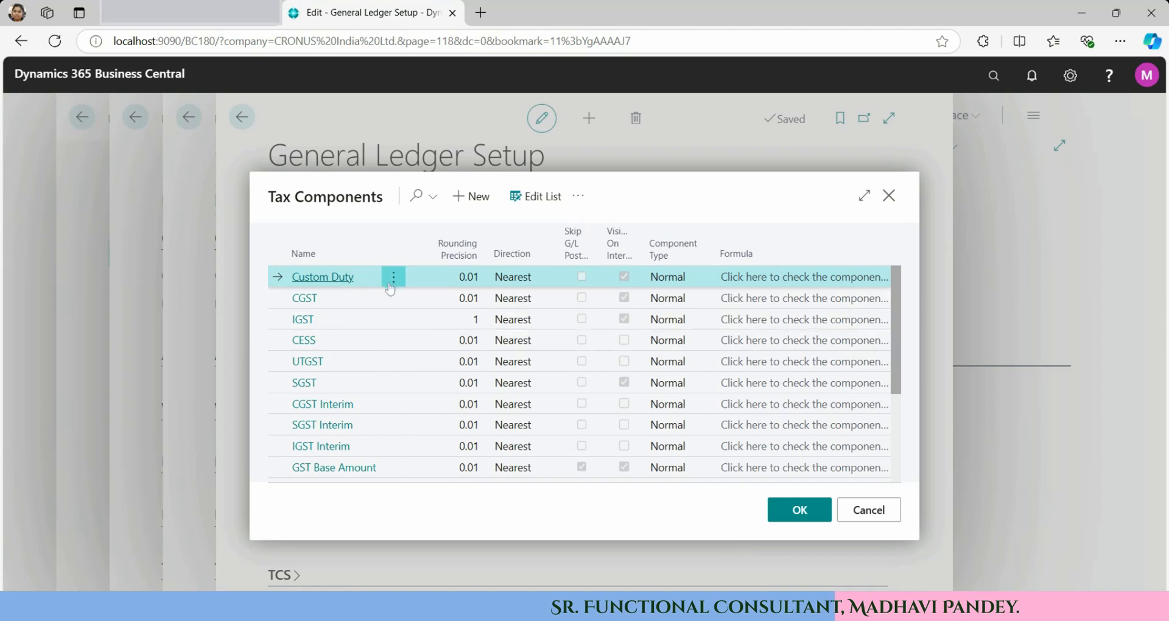
click(868, 516)
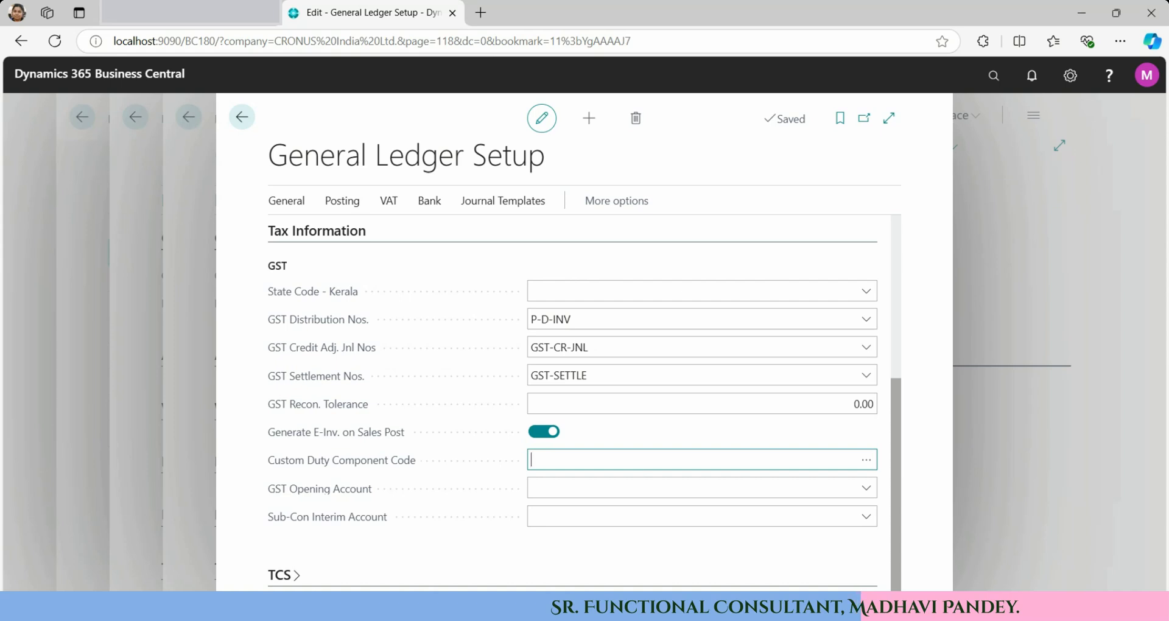
Set the Custom Duty Component Code in General Ledger Setup to the Custom Duty tax component
click(869, 460)
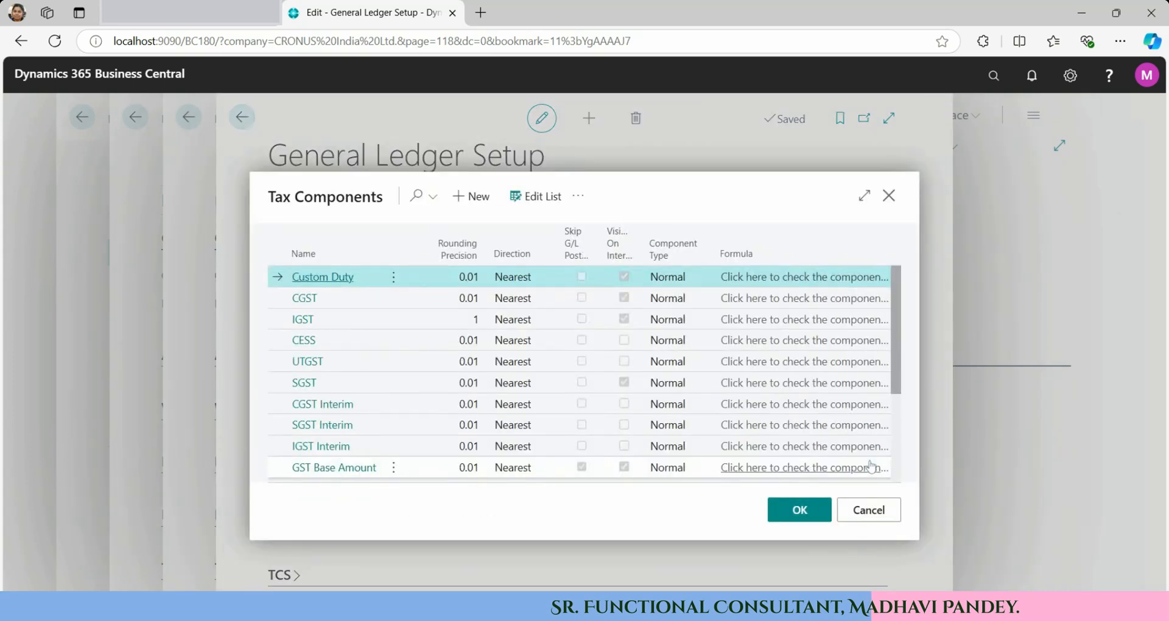
click(799, 511)
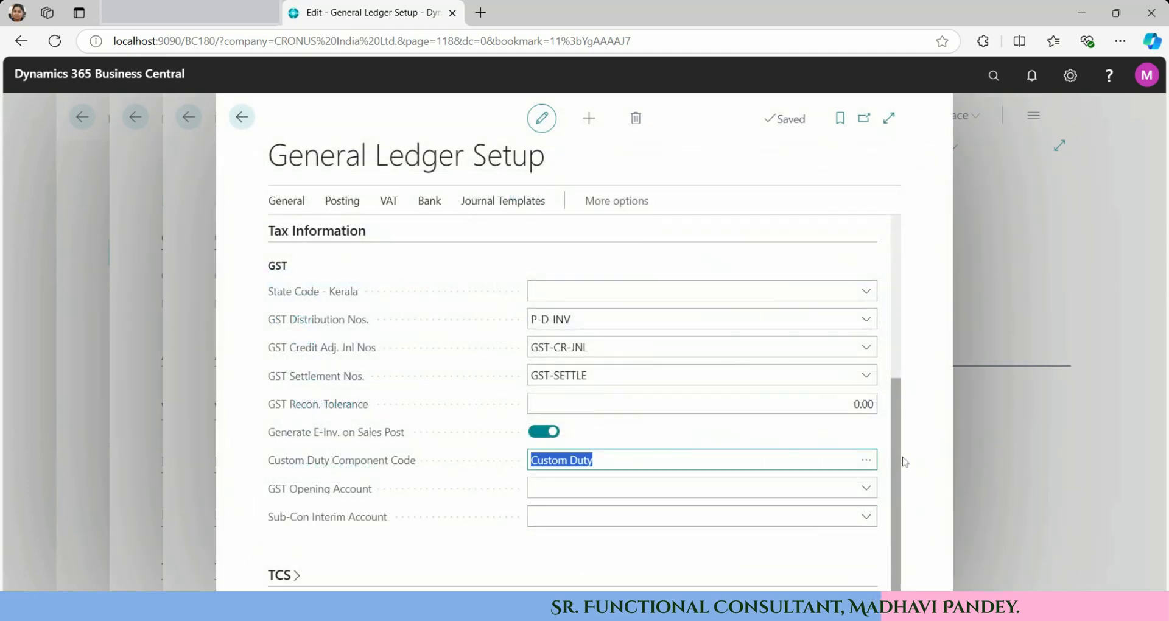
click(902, 457)
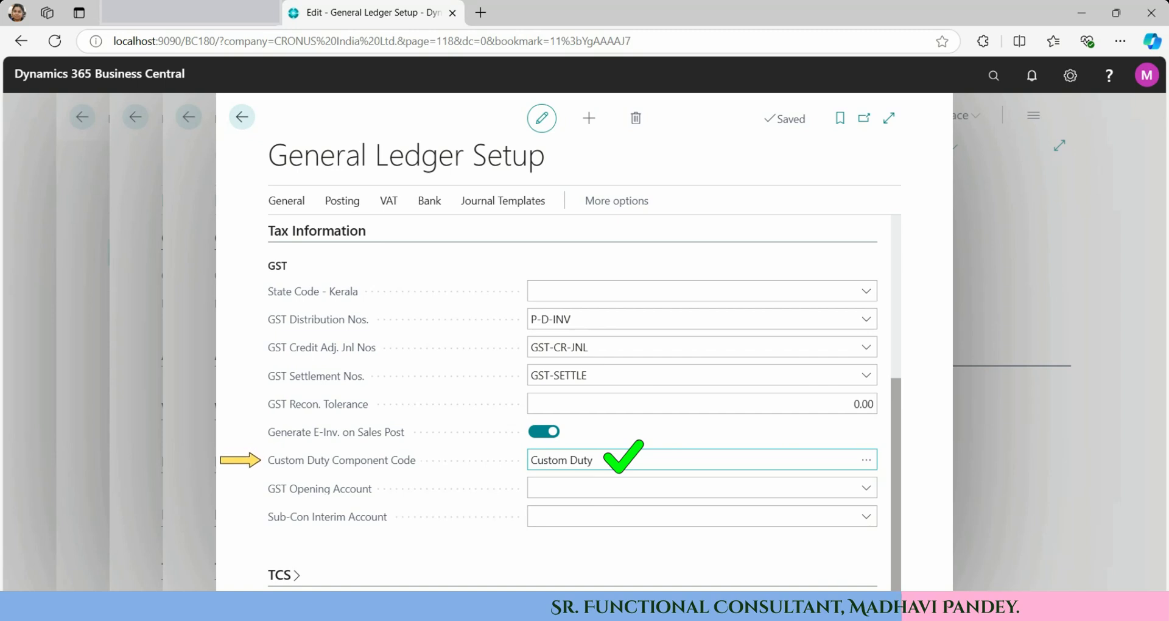
click(621, 460)
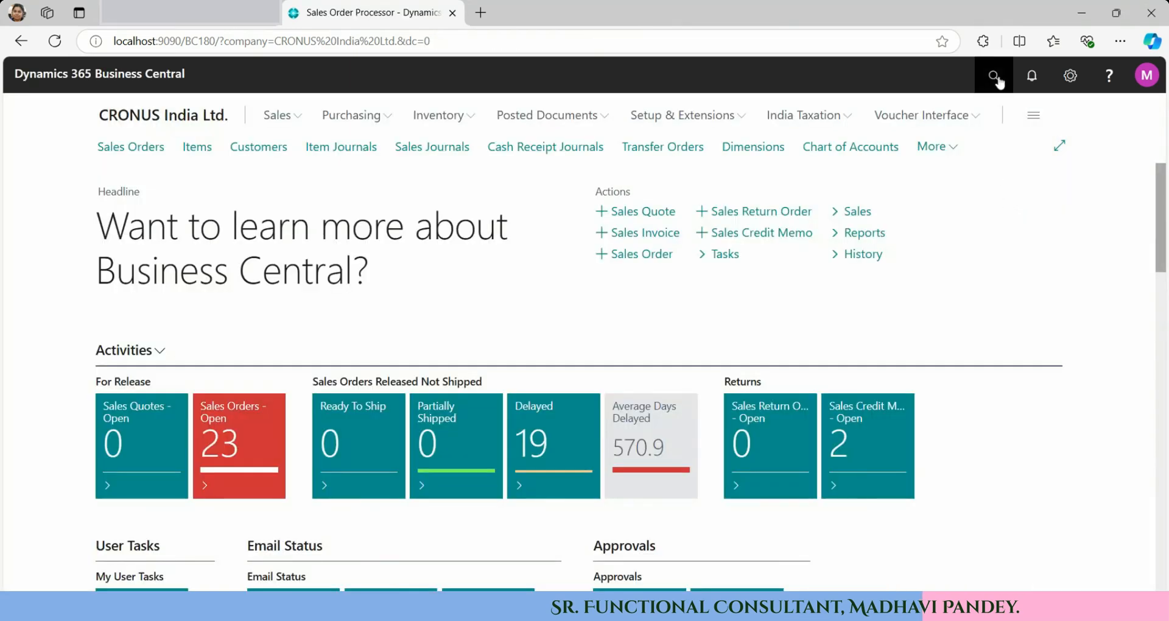
Search for "gst posting" and open the GST Posting Setup page
click(993, 75)
text(g)
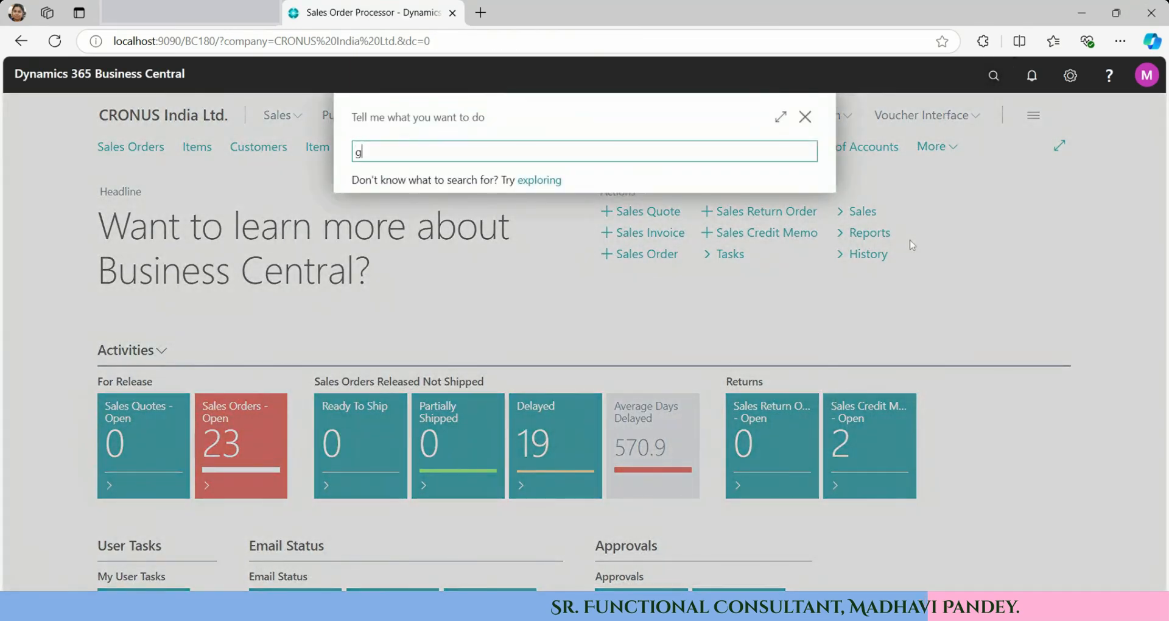
text(st pos)
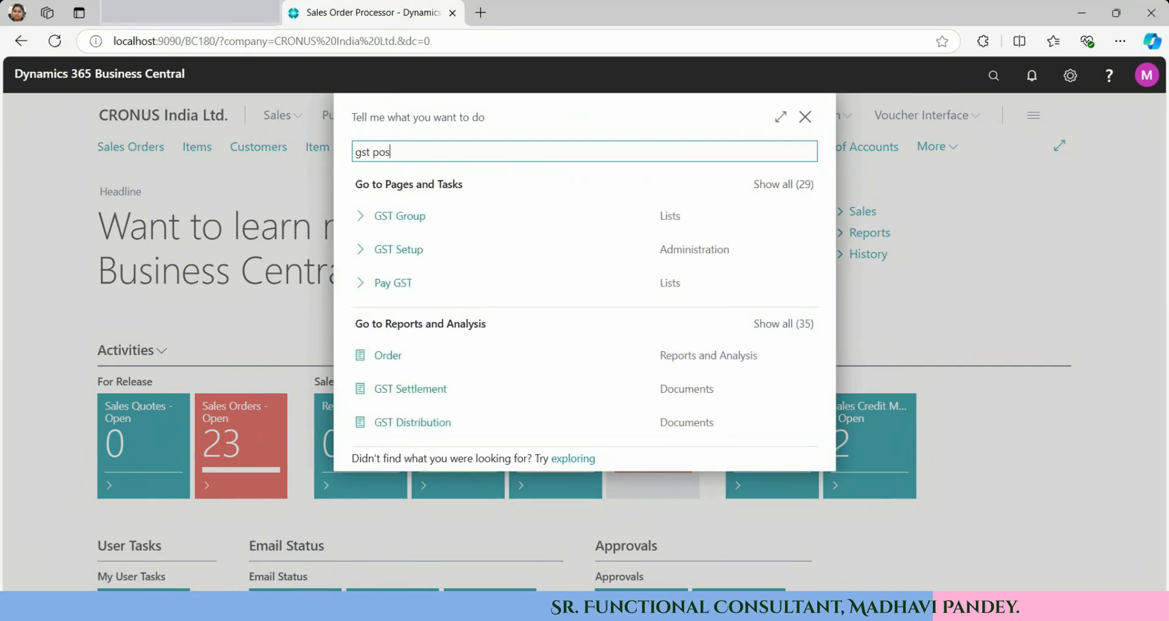
text(ting)
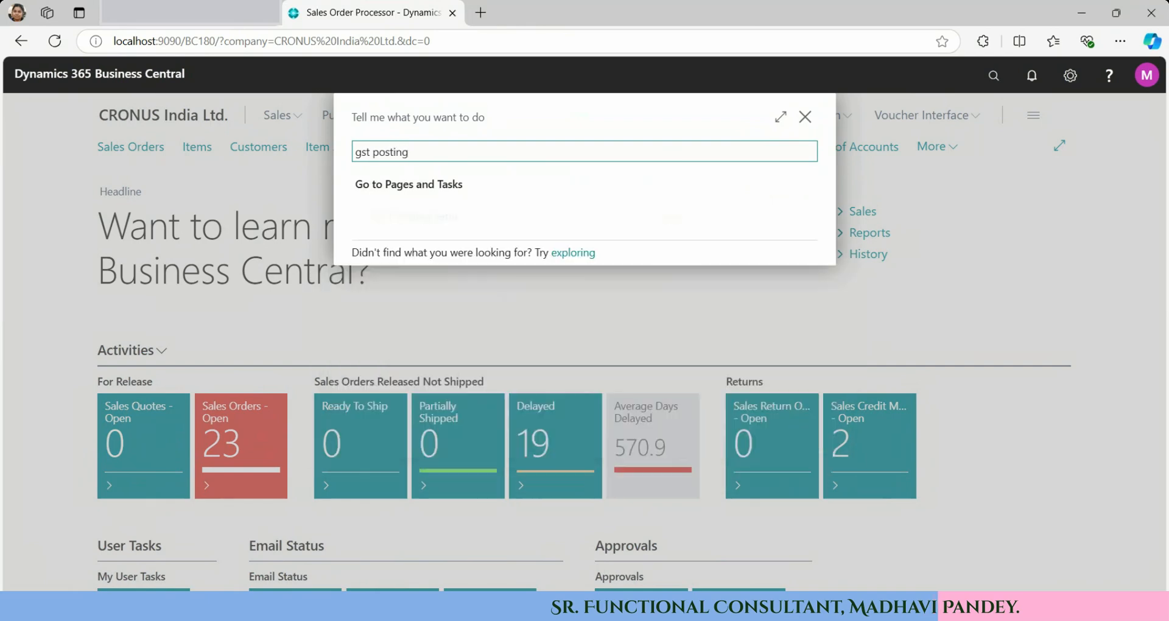
click(459, 218)
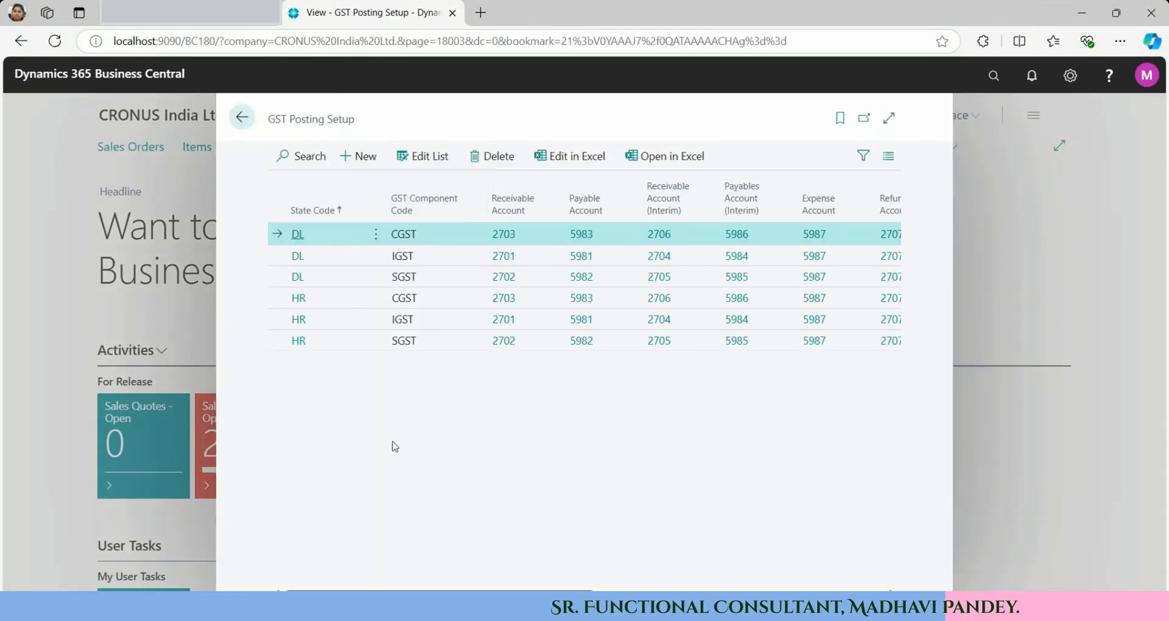
Add a GST Posting Setup line with State Code MH and GST Component Code Custom Duty
click(369, 160)
text(MH)
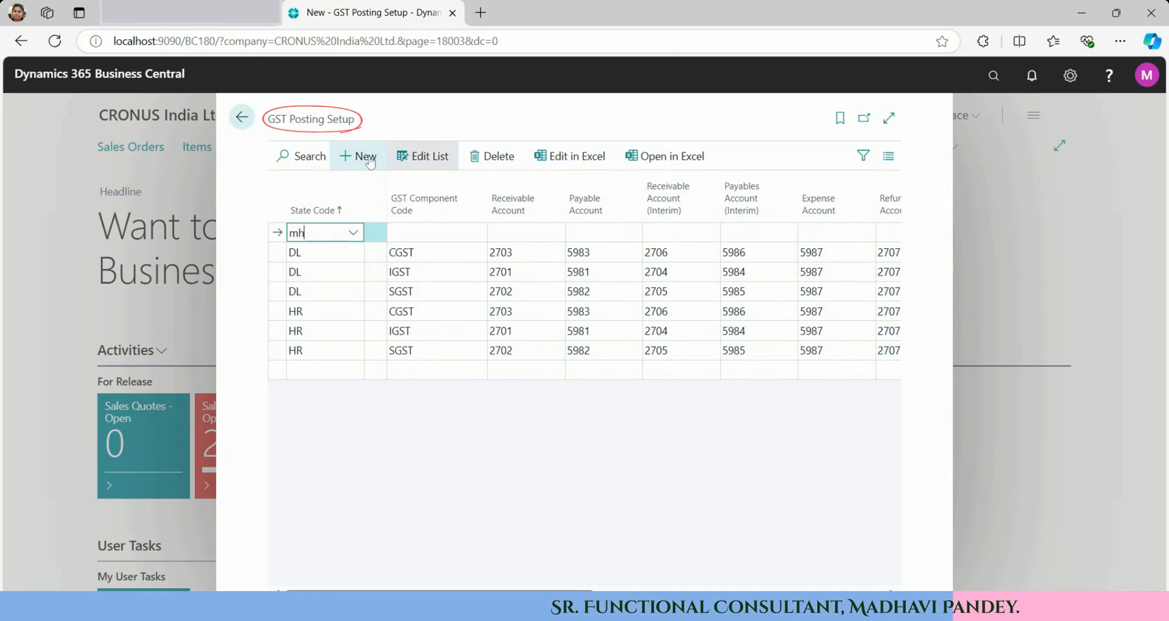
key(Tab)
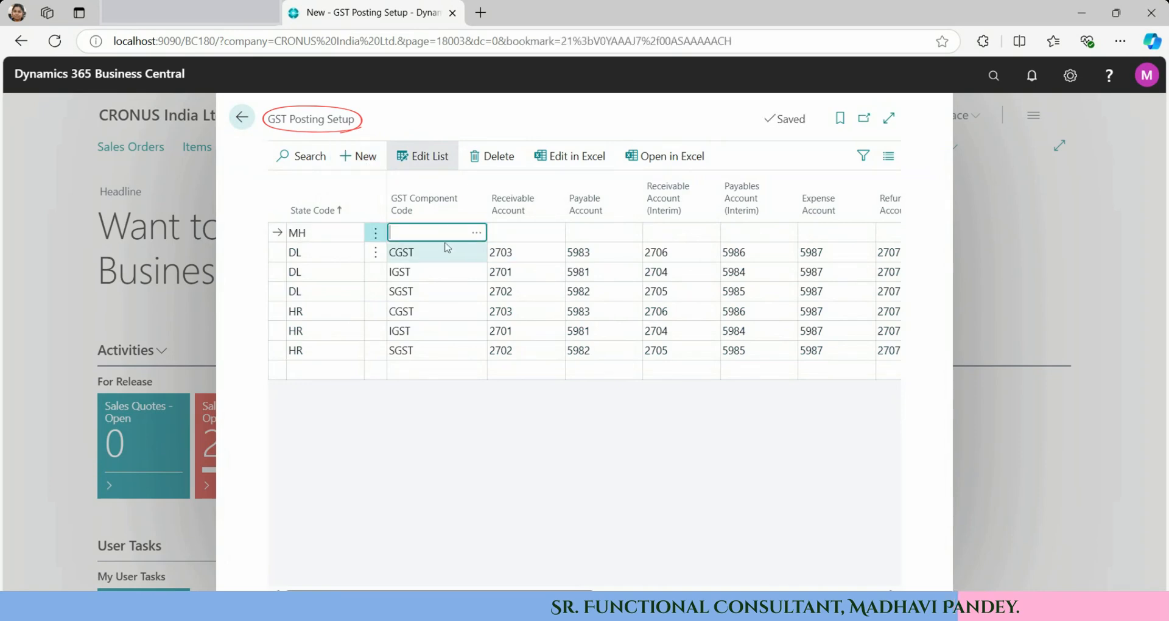
click(476, 233)
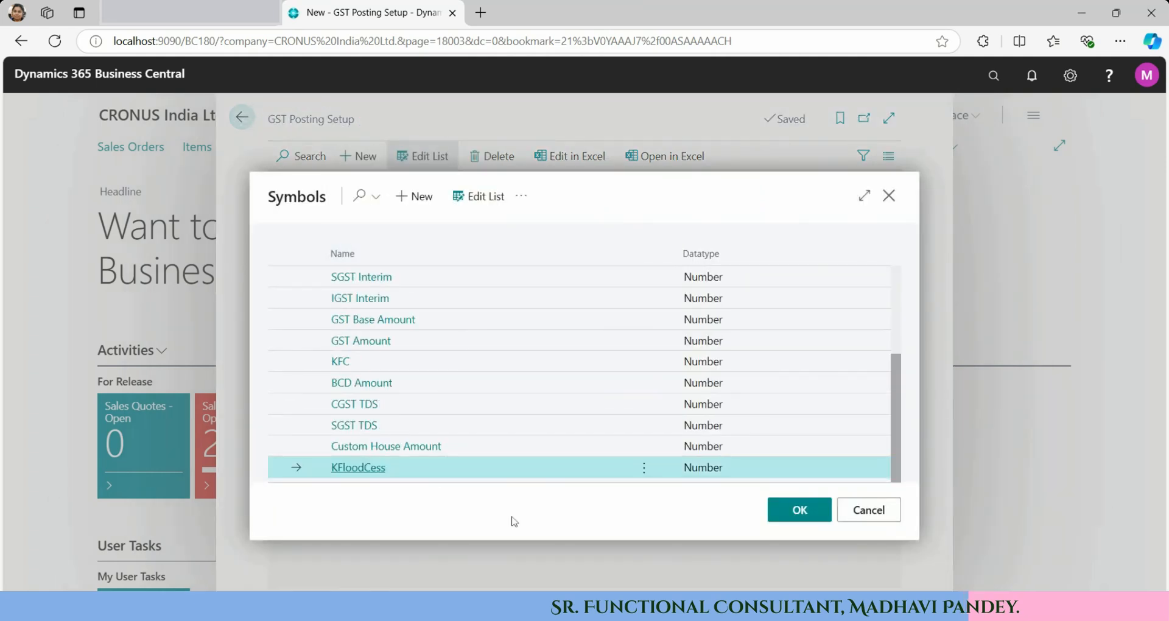
drag(901, 381, 901, 287)
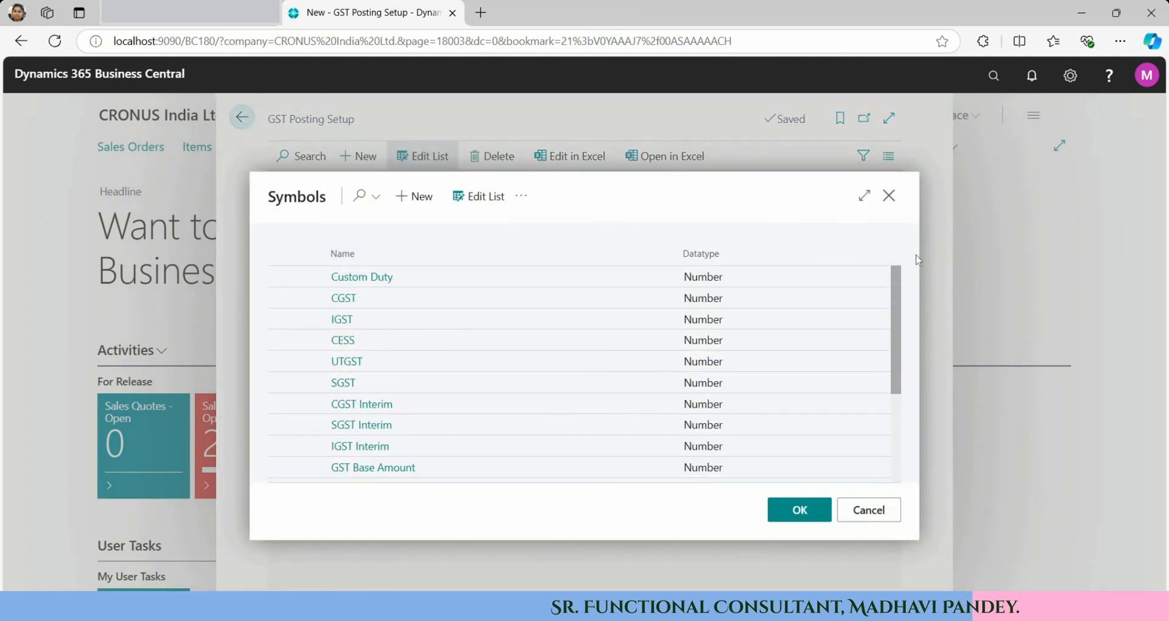
click(476, 280)
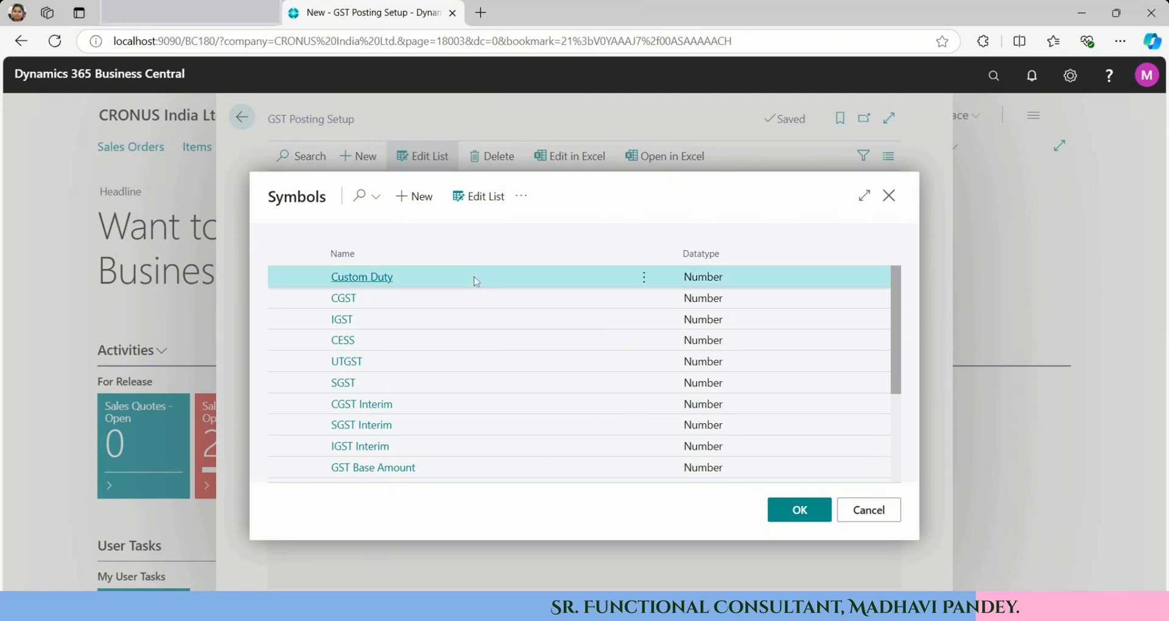
click(793, 519)
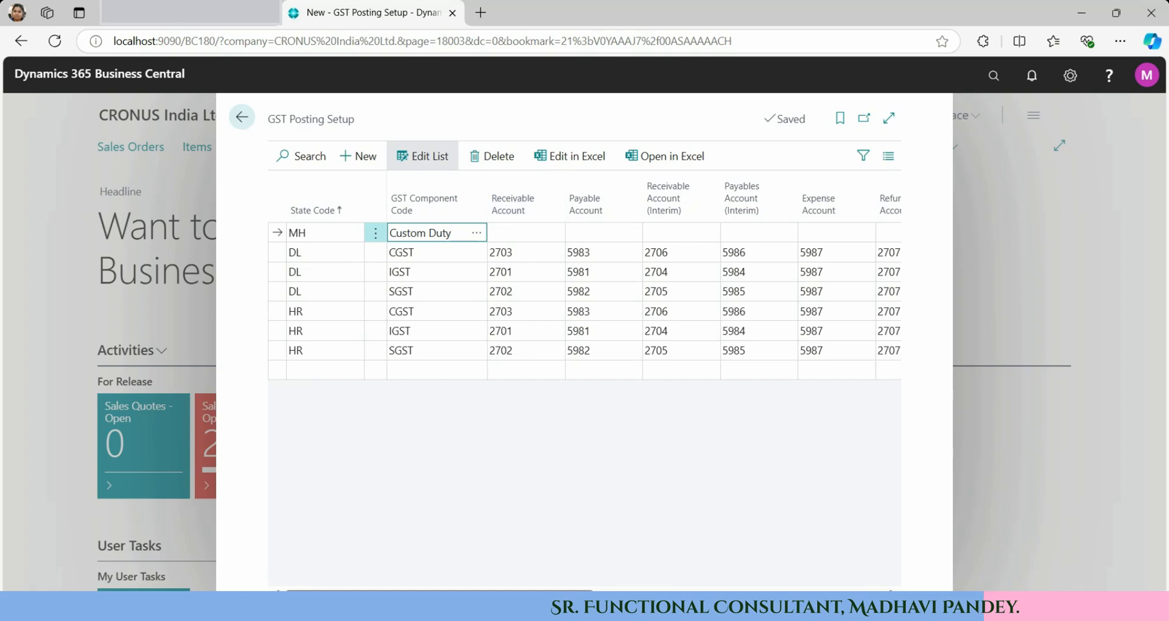
Set the IGST Payable A/c (Import) of the MH Custom Duty line to account 2720, Custom House
click(544, 233)
click(554, 232)
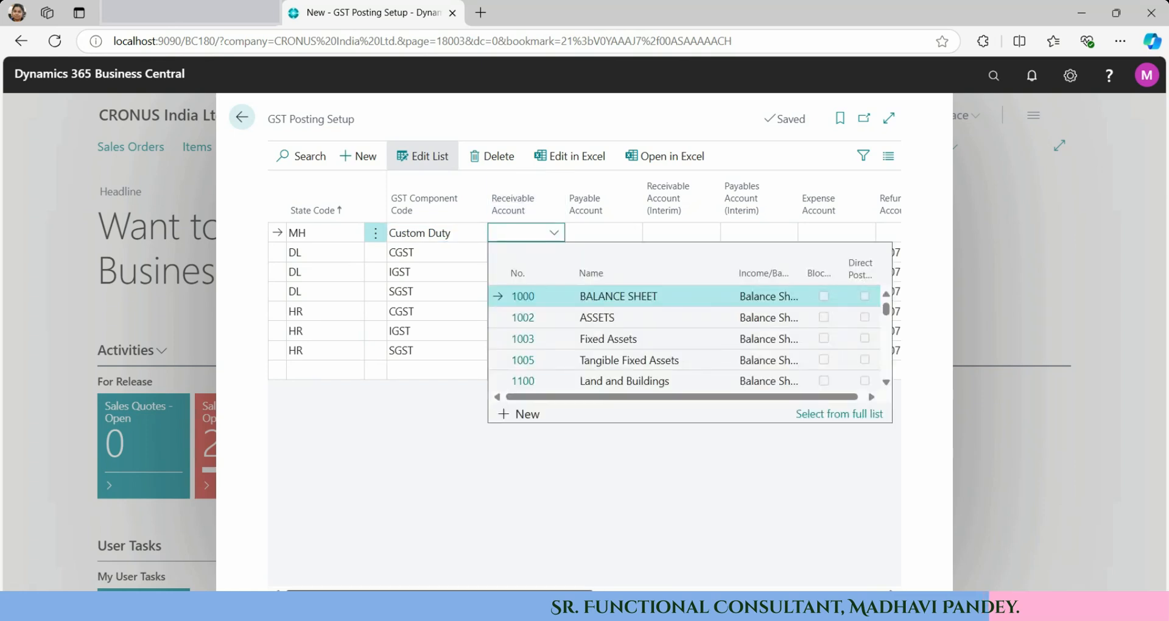
drag(463, 591, 752, 592)
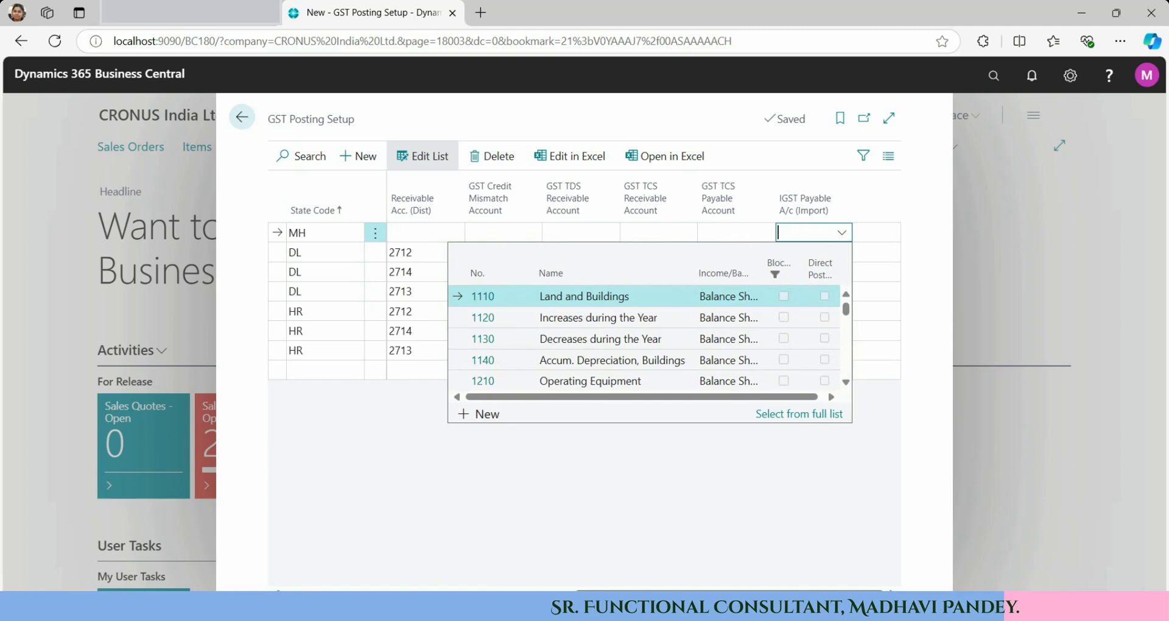
text(custom)
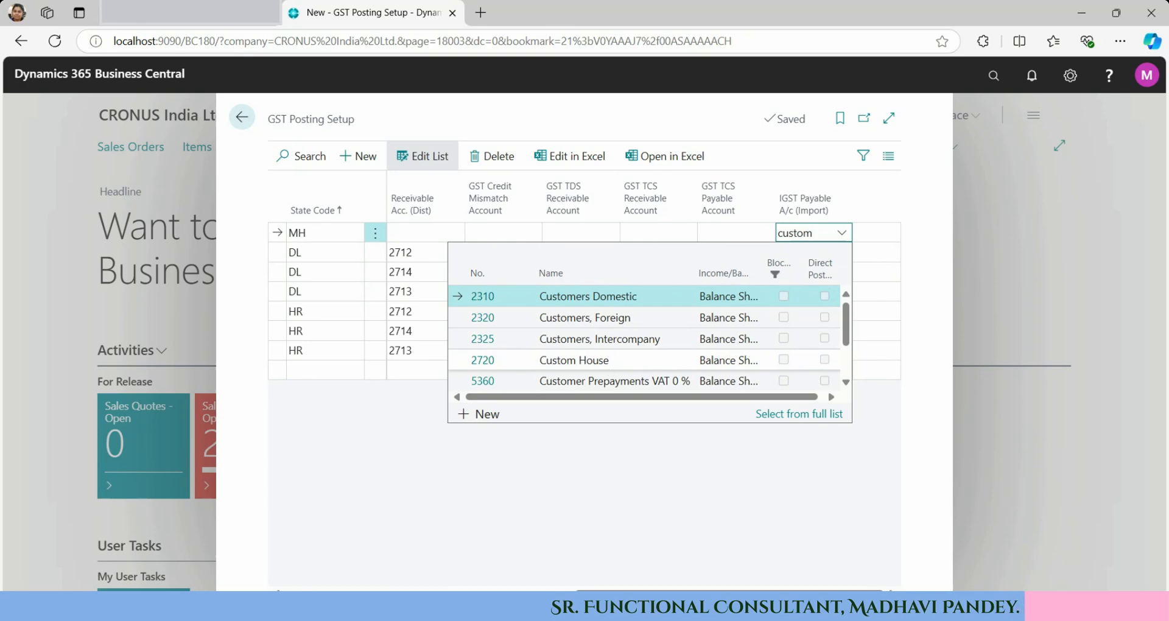
click(608, 366)
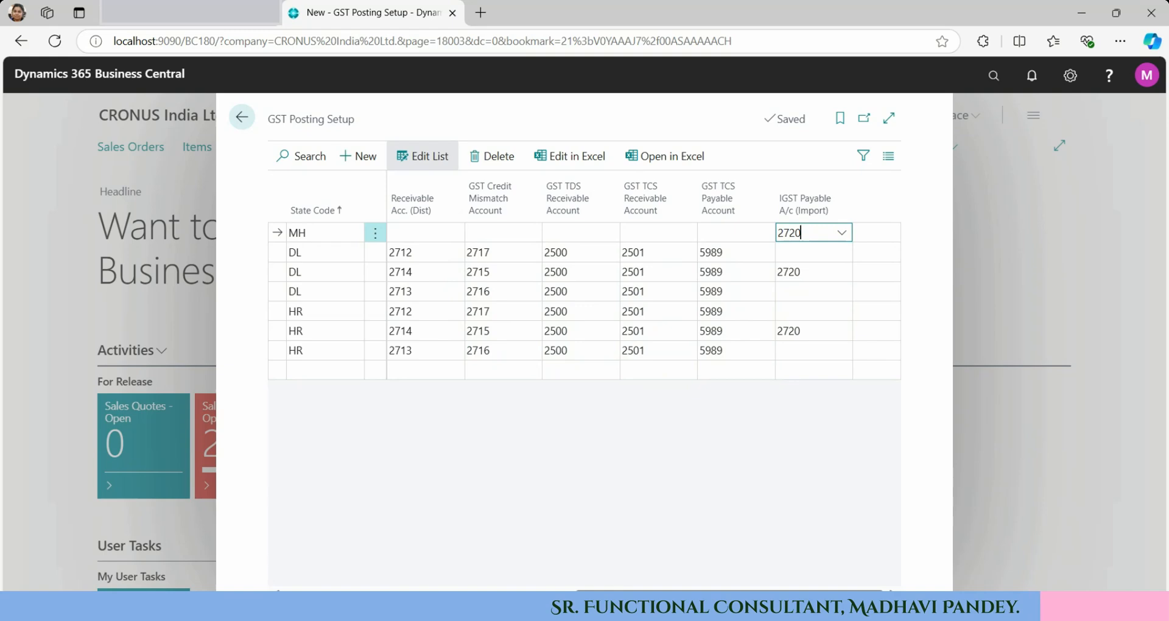
Review the Custom House account in the full G/L account list for the MH line's IGST Payable A/c (Import)
mouse_move(819, 213)
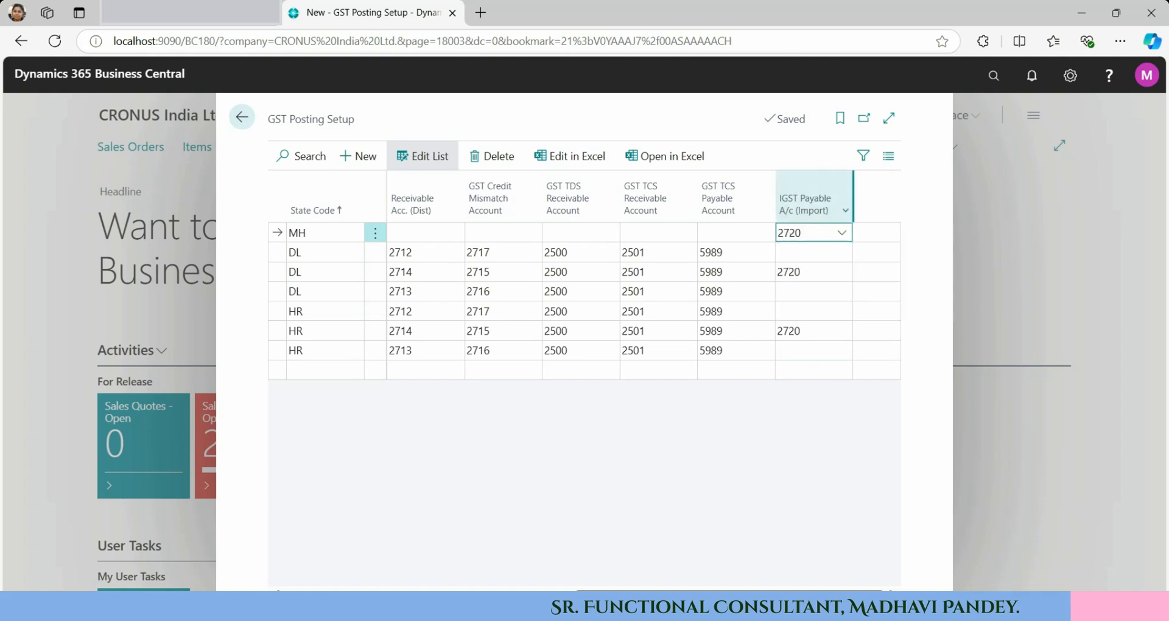
click(842, 234)
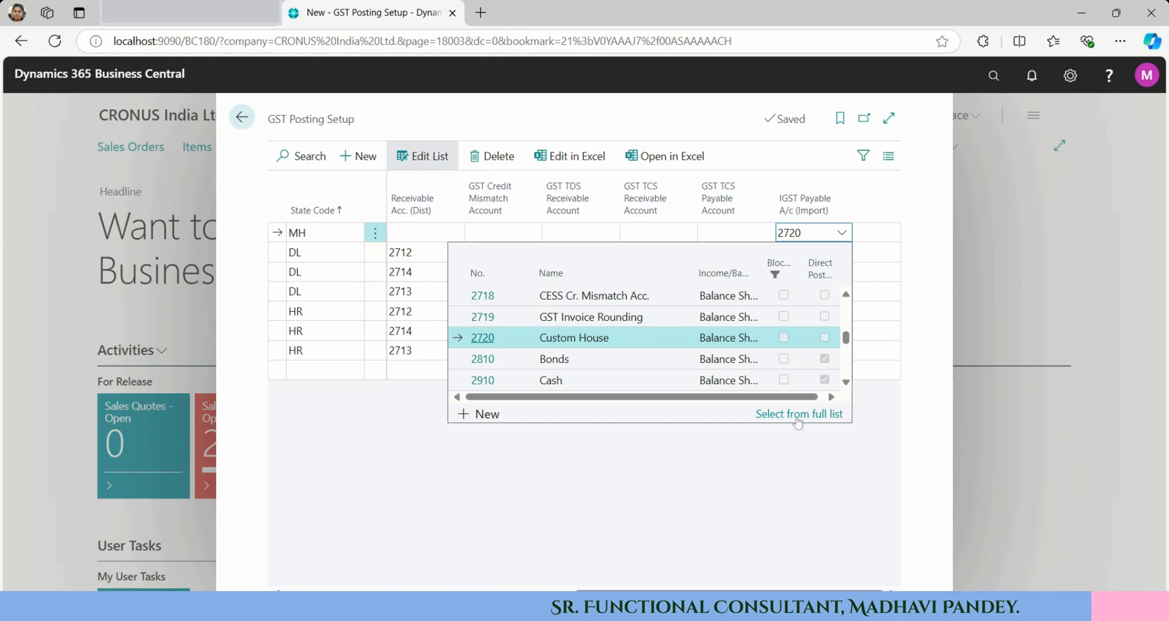
click(798, 415)
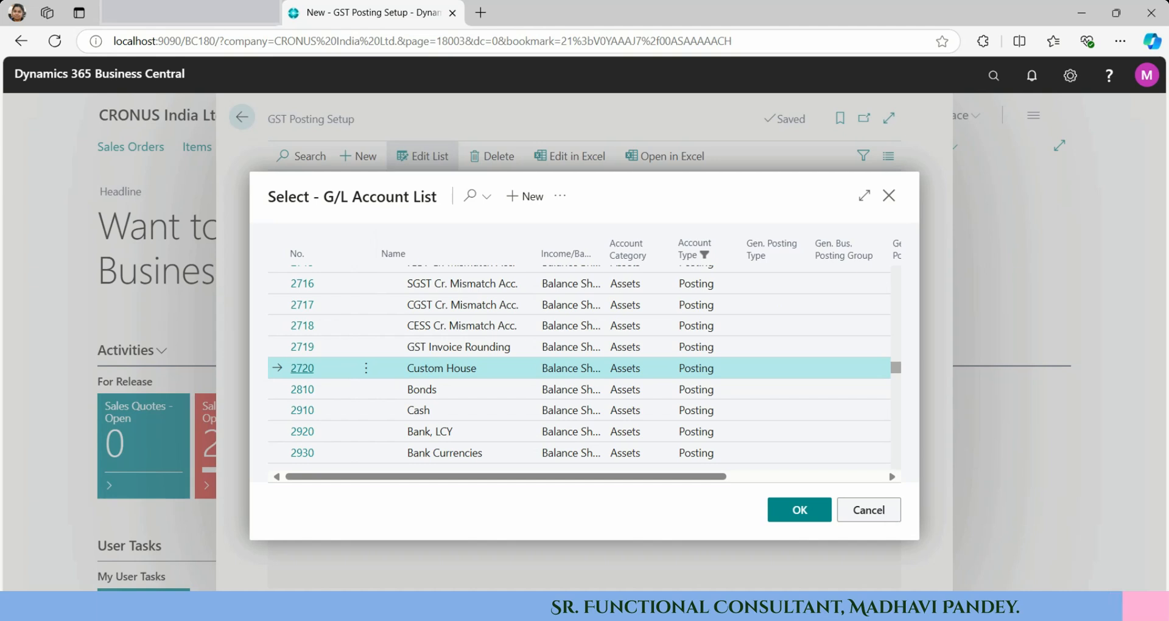
click(889, 517)
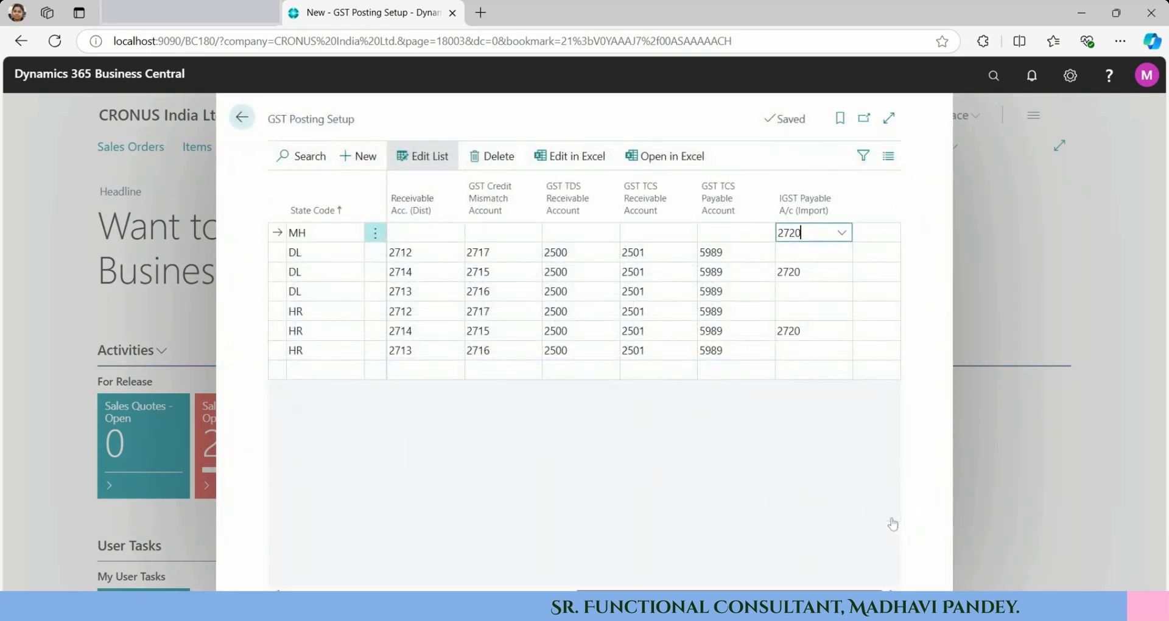